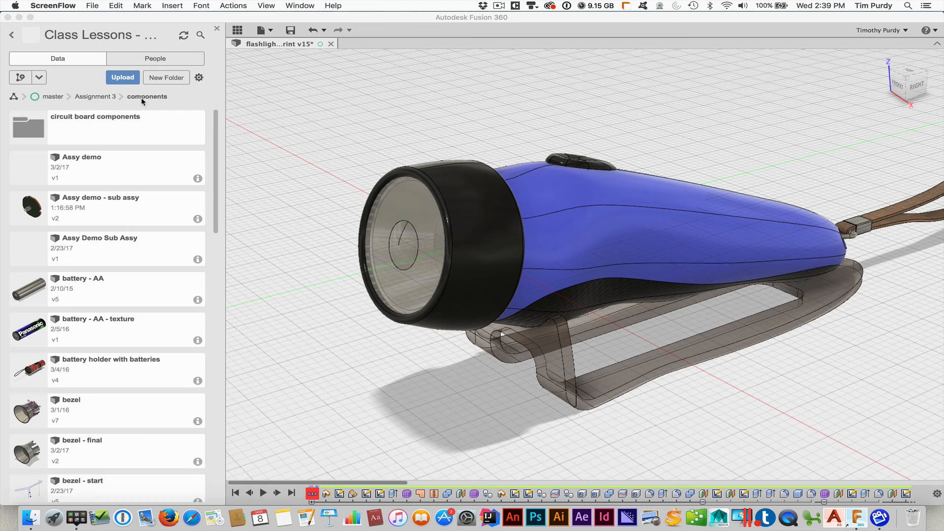
Open the Assy demo design and insert the cover component at its default position
{"action": "left_click", "coordinate": [74, 171]}
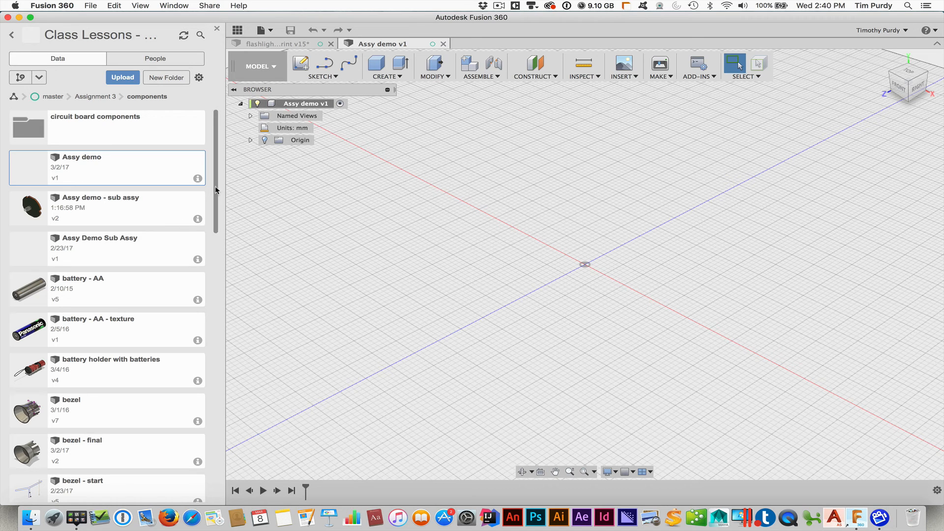
{"action": "left_click_drag", "start_coordinate": [217, 186], "coordinate": [106, 381]}
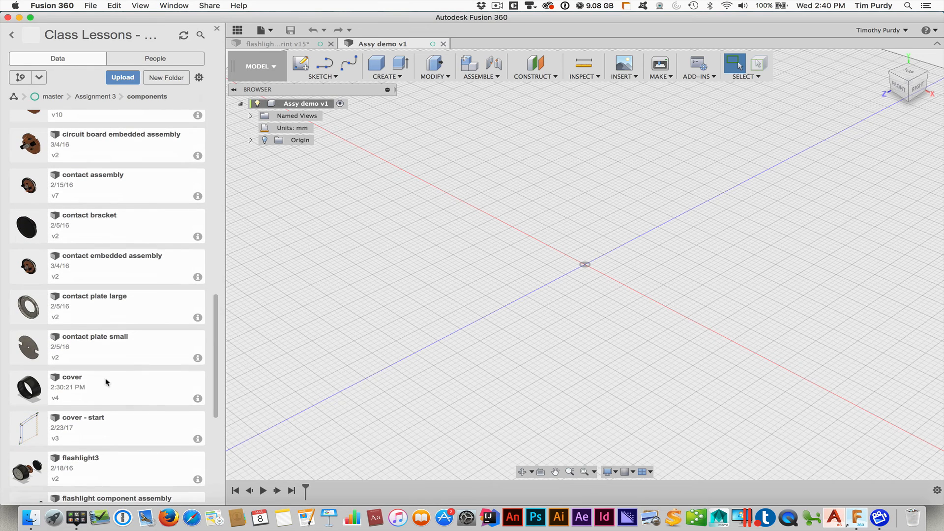
{"action": "right_click", "coordinate": [108, 392]}
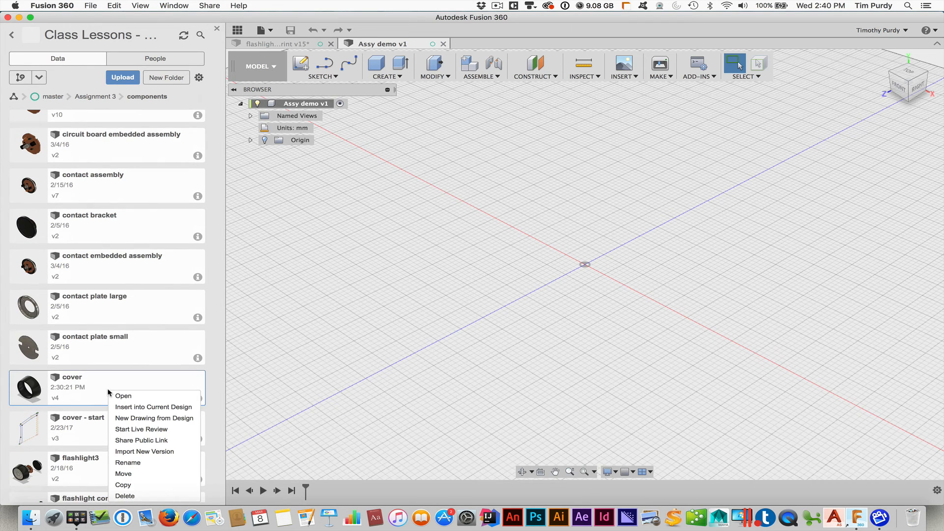
{"action": "left_click", "coordinate": [128, 409]}
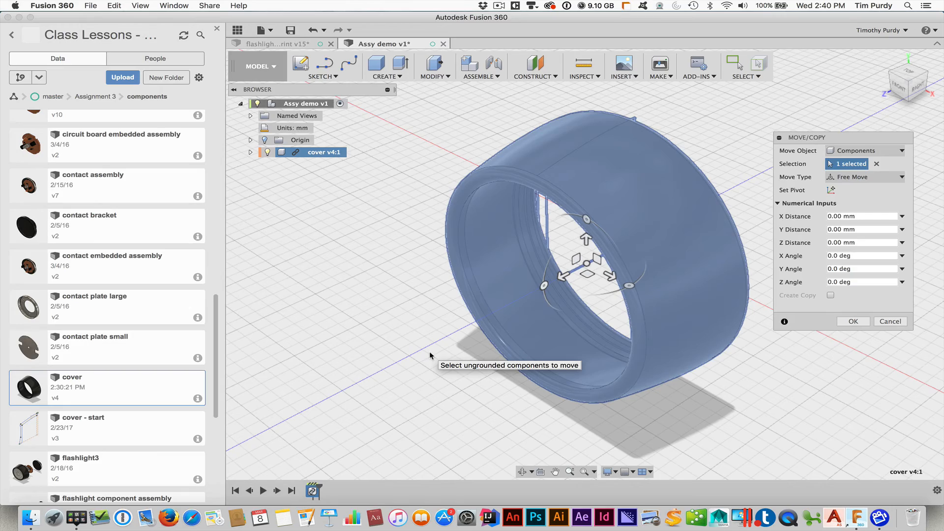
{"action": "middle_click_drag", "start_coordinate": [429, 353], "coordinate": [457, 374], "text": "shift"}
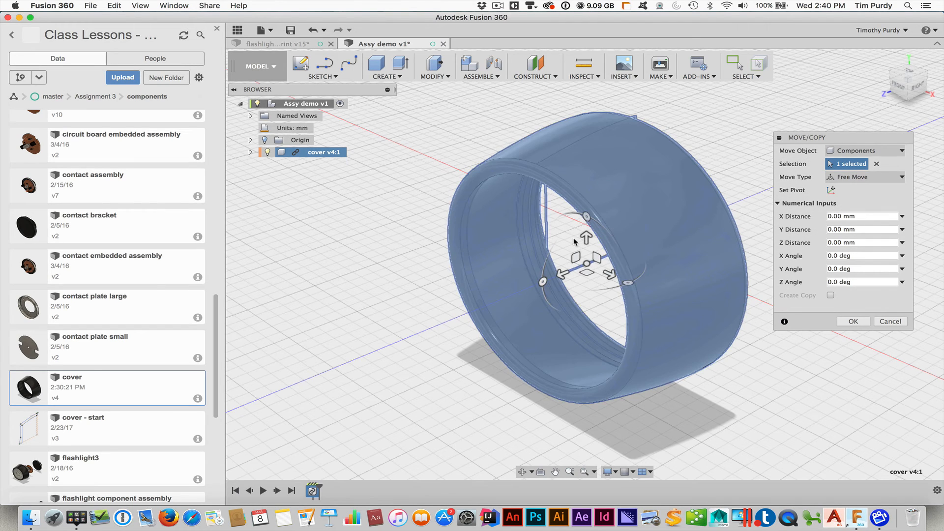
{"action": "left_click", "coordinate": [850, 321]}
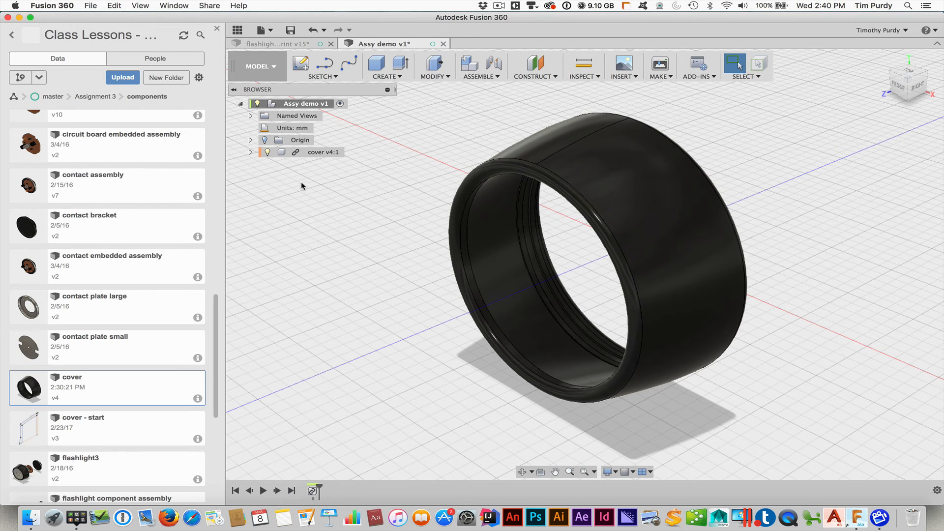
Ground the cover component so it is fixed in place in the assembly
{"action": "right_click", "coordinate": [309, 152]}
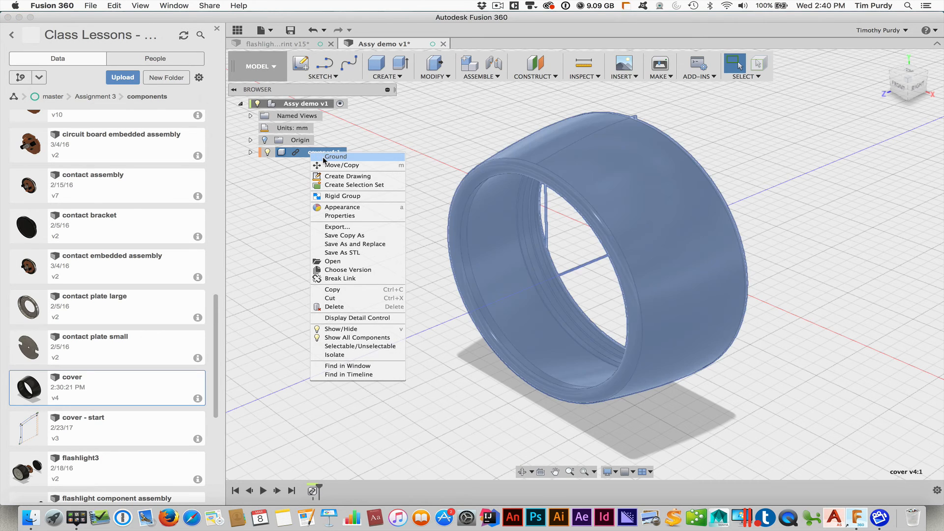
{"action": "left_click", "coordinate": [324, 158]}
{"action": "left_click", "coordinate": [290, 177]}
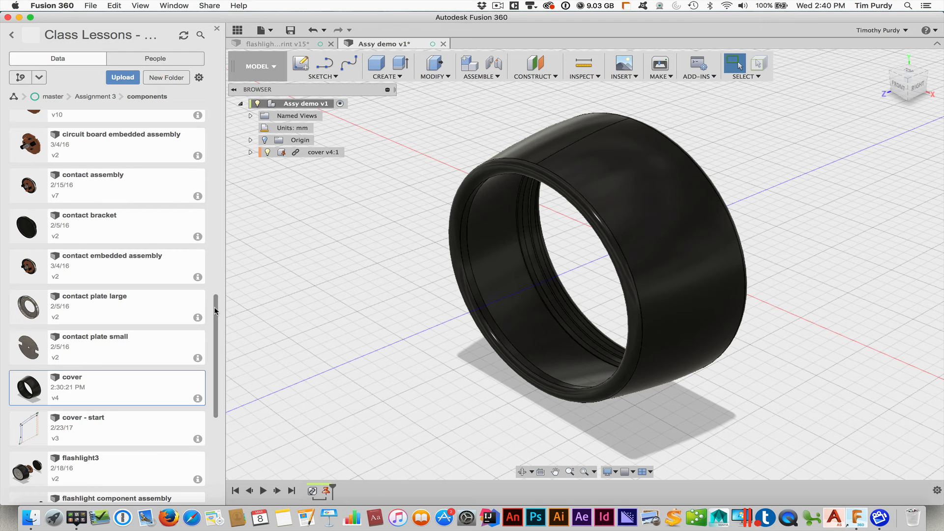
Insert the lens component into the design and move it about -30.9 mm along Z, out behind the cover
{"action": "left_click_drag", "start_coordinate": [214, 311], "coordinate": [207, 408]}
{"action": "right_click", "coordinate": [121, 410]}
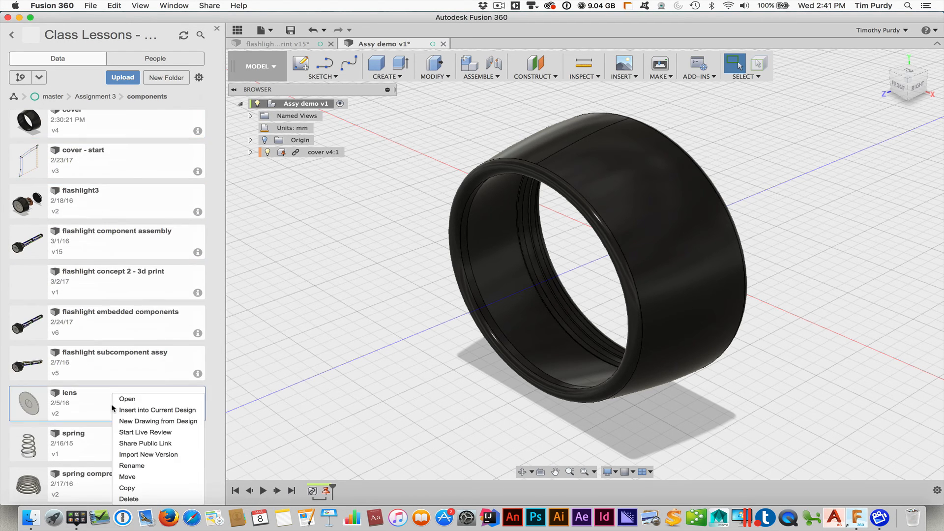
{"action": "left_click", "coordinate": [142, 410]}
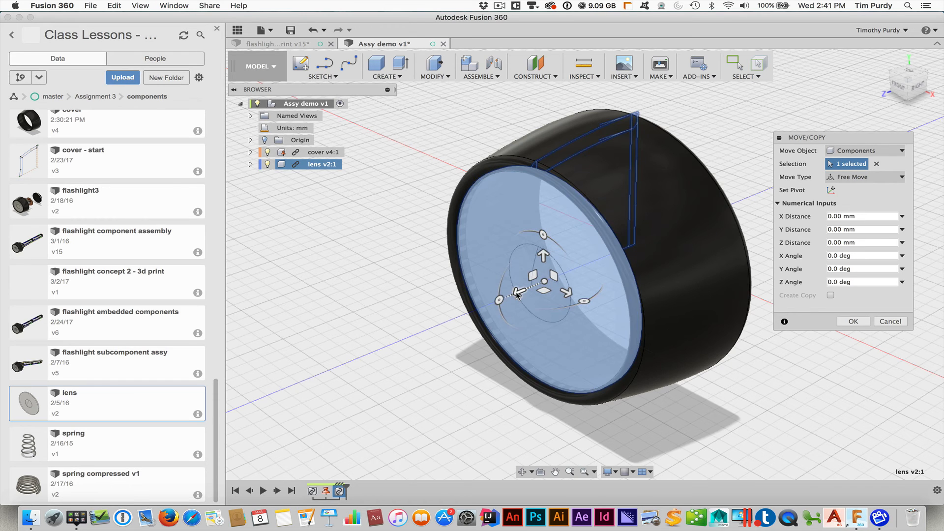
{"action": "left_click_drag", "start_coordinate": [516, 292], "coordinate": [689, 244]}
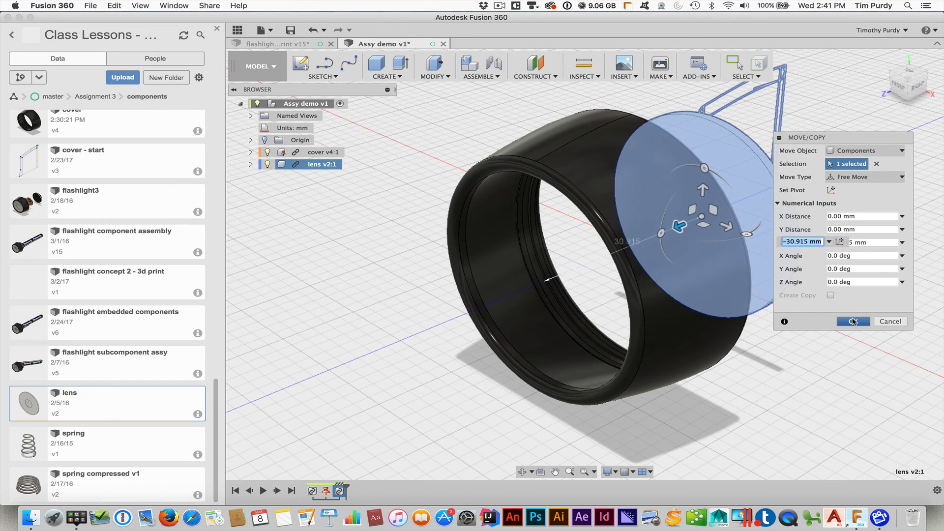
{"action": "left_click", "coordinate": [853, 322]}
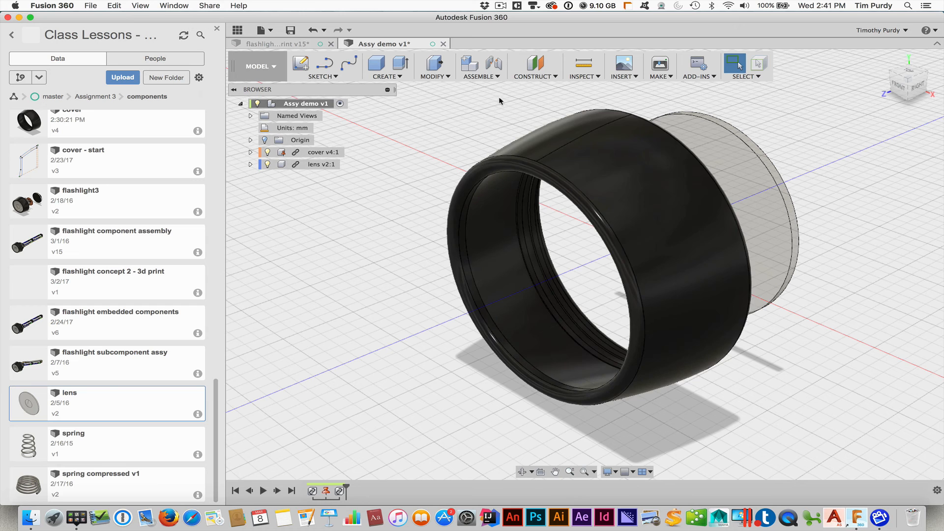
Create a Rigid joint seating the lens's circular edge against the circular edge inside the cover's front opening
{"action": "left_click", "coordinate": [483, 81]}
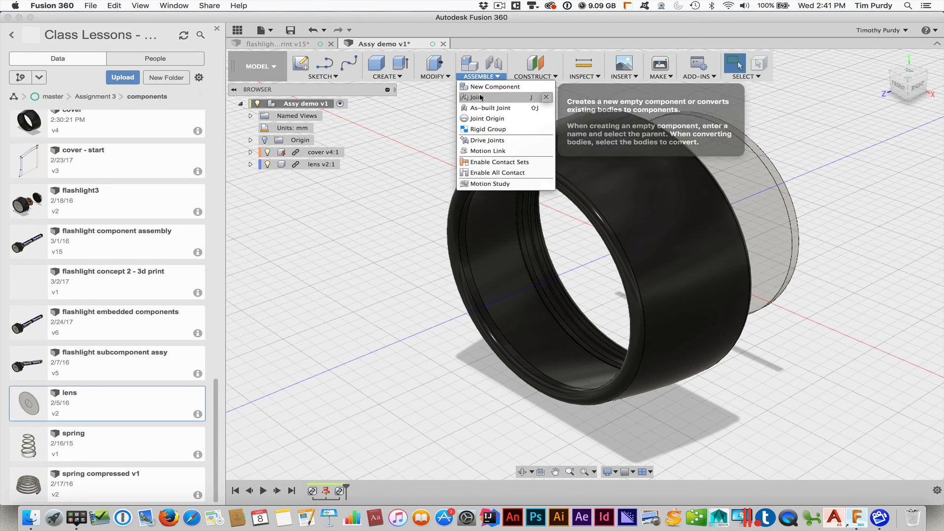
{"action": "left_click", "coordinate": [480, 98]}
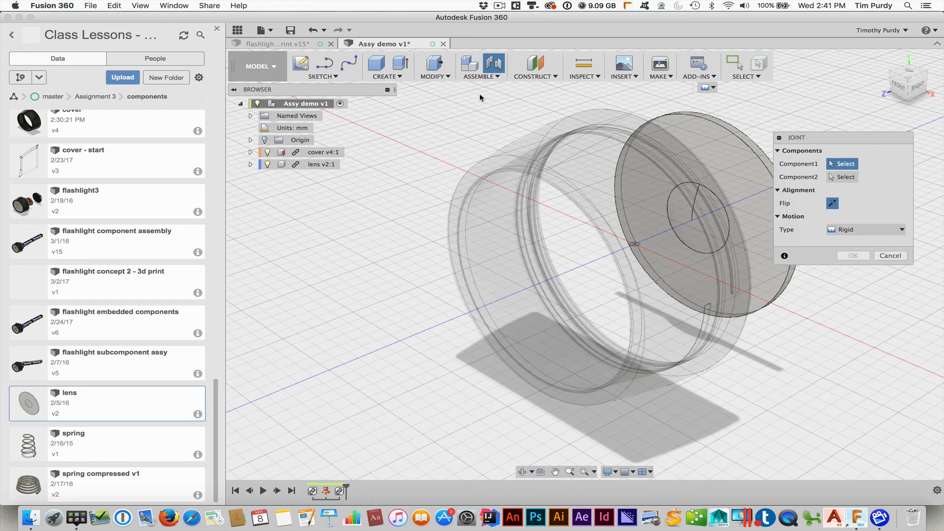
{"action": "left_click", "coordinate": [663, 117]}
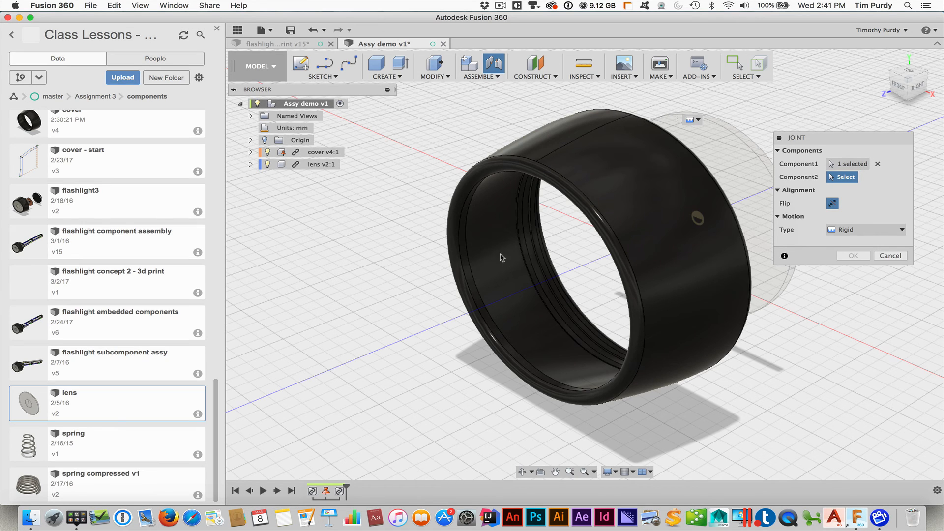
{"action": "left_click", "coordinate": [462, 266]}
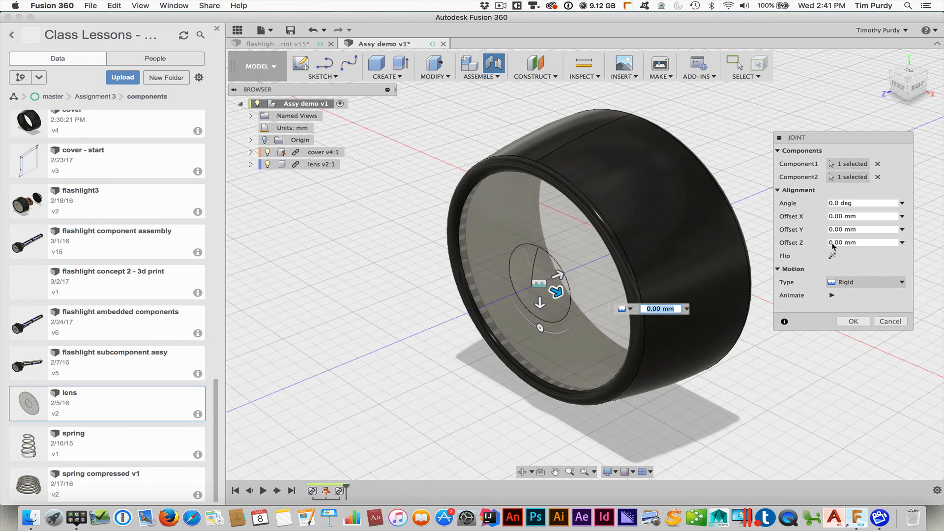
{"action": "left_click", "coordinate": [853, 321]}
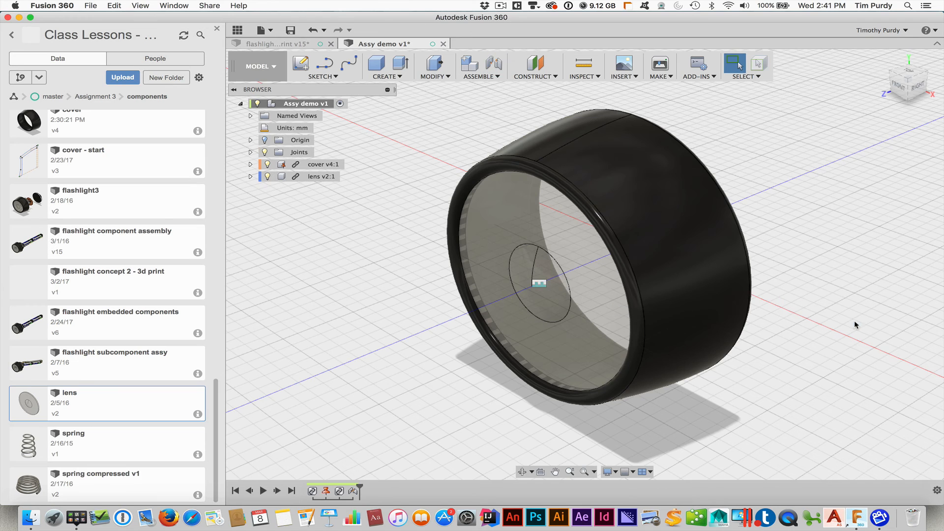
Create a section analysis of the cover and lens on the YZ origin plane and turn off its display
{"action": "left_click", "coordinate": [598, 77]}
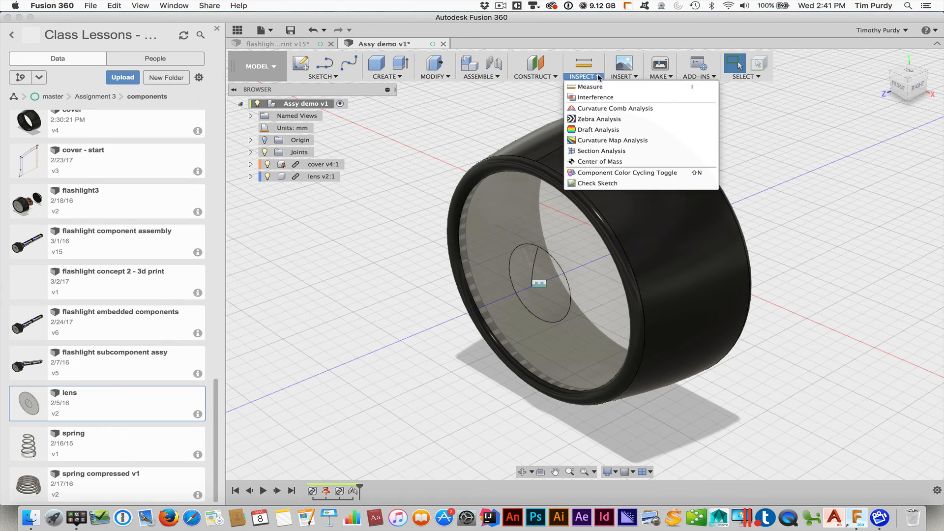
{"action": "left_click", "coordinate": [593, 154]}
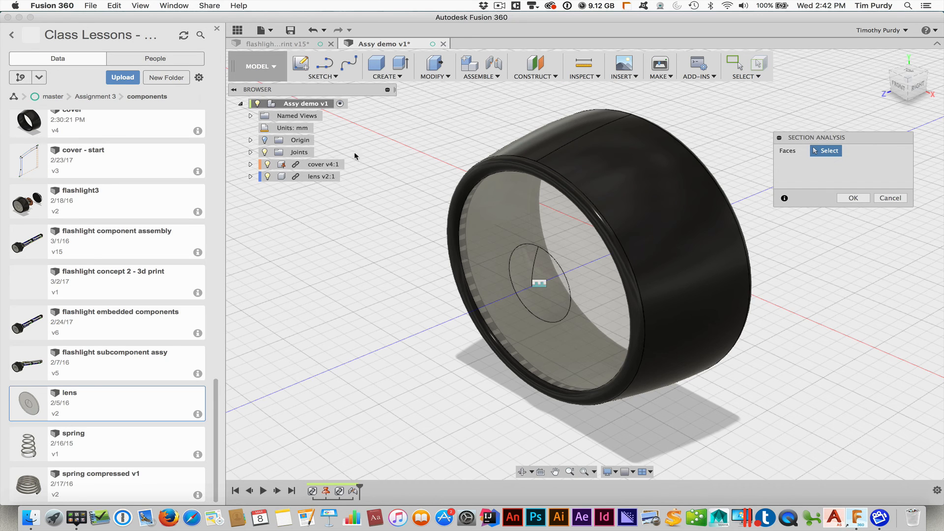
{"action": "left_click", "coordinate": [250, 140]}
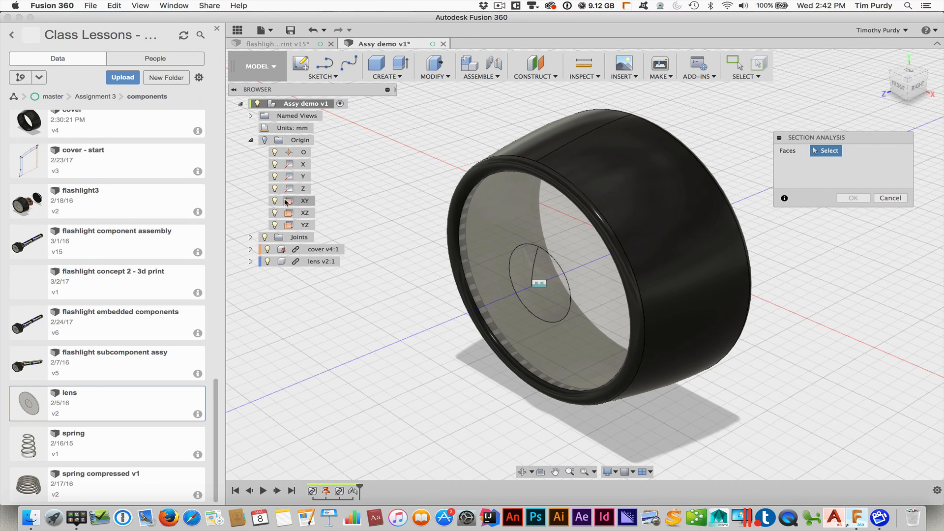
{"action": "left_click", "coordinate": [302, 225]}
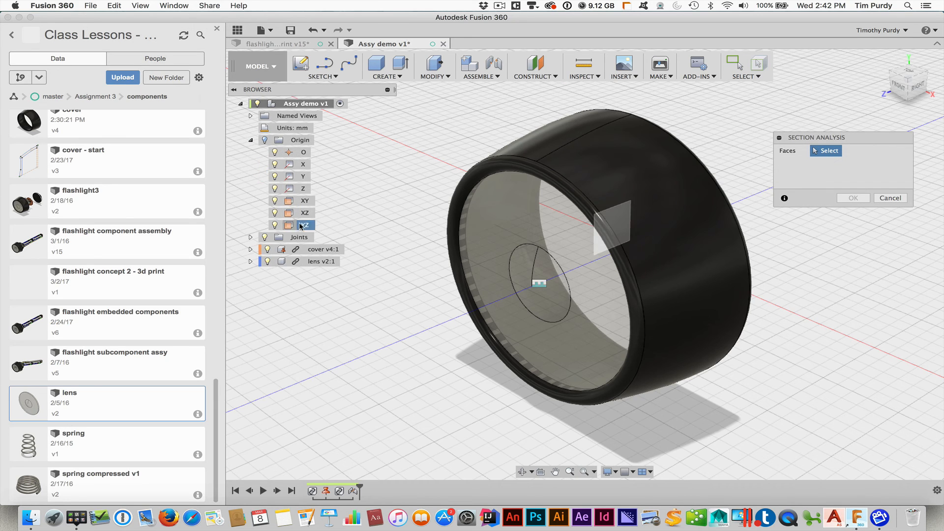
{"action": "scroll", "coordinate": [565, 185], "scroll_direction": "up", "scroll_amount": 3}
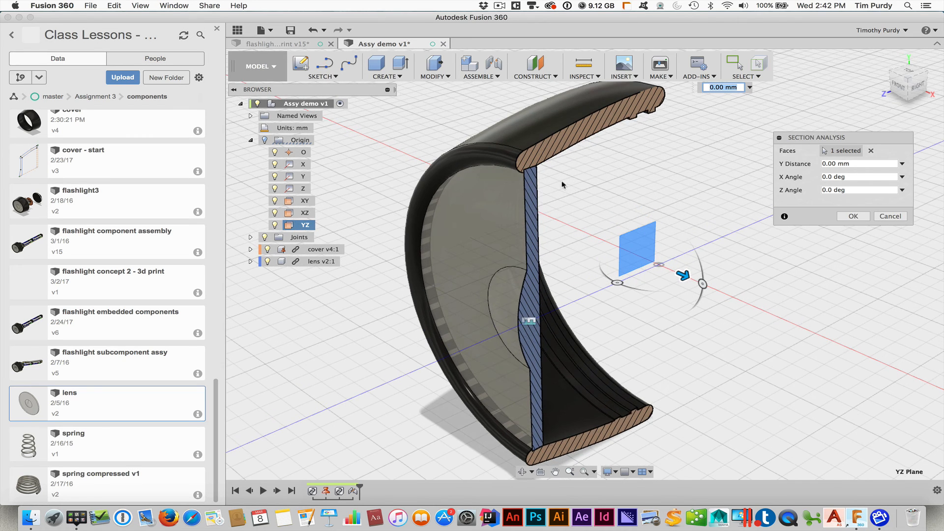
{"action": "scroll", "coordinate": [536, 169], "scroll_direction": "up", "scroll_amount": 3}
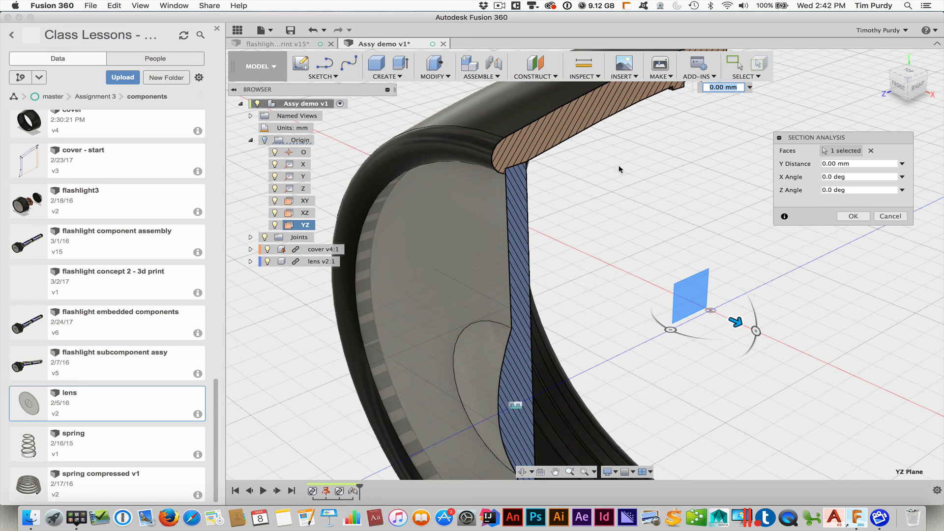
{"action": "left_click", "coordinate": [841, 216]}
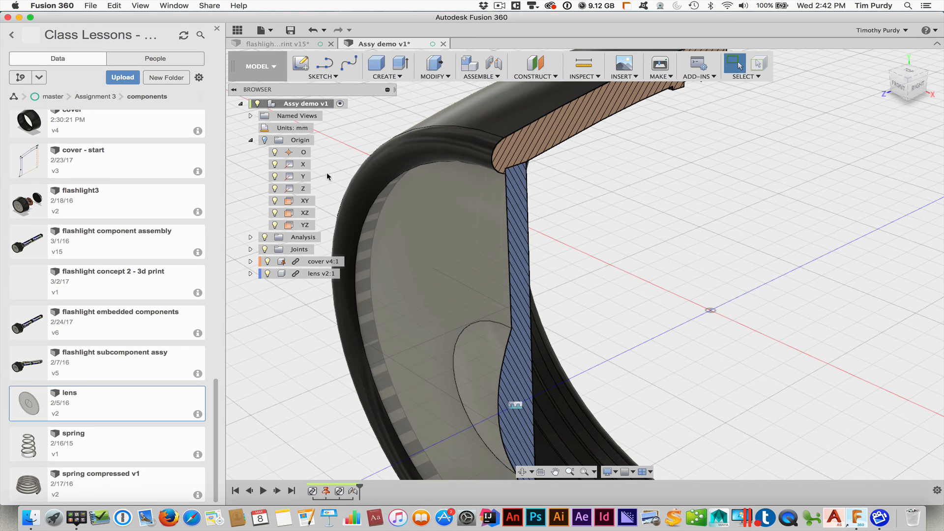
{"action": "left_click", "coordinate": [250, 140]}
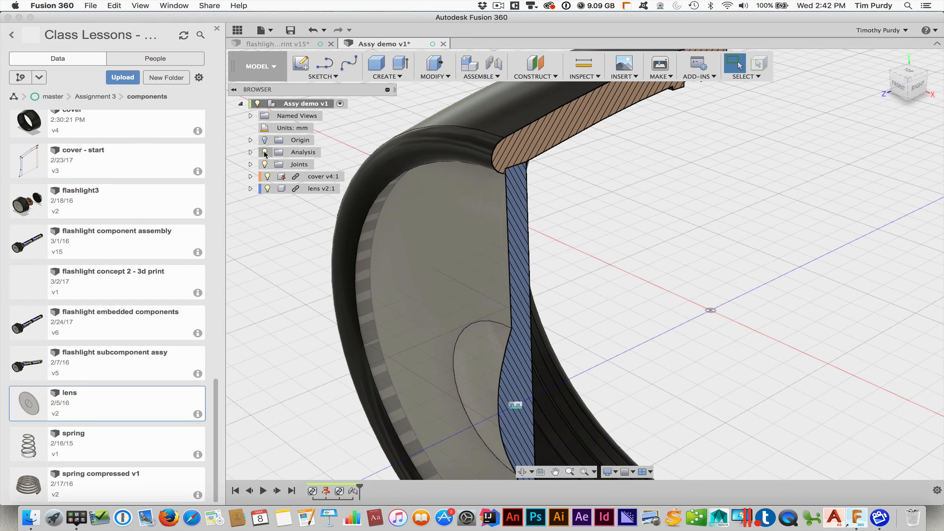
{"action": "left_click", "coordinate": [264, 152]}
{"action": "scroll", "coordinate": [467, 238], "scroll_direction": "down", "scroll_amount": 5}
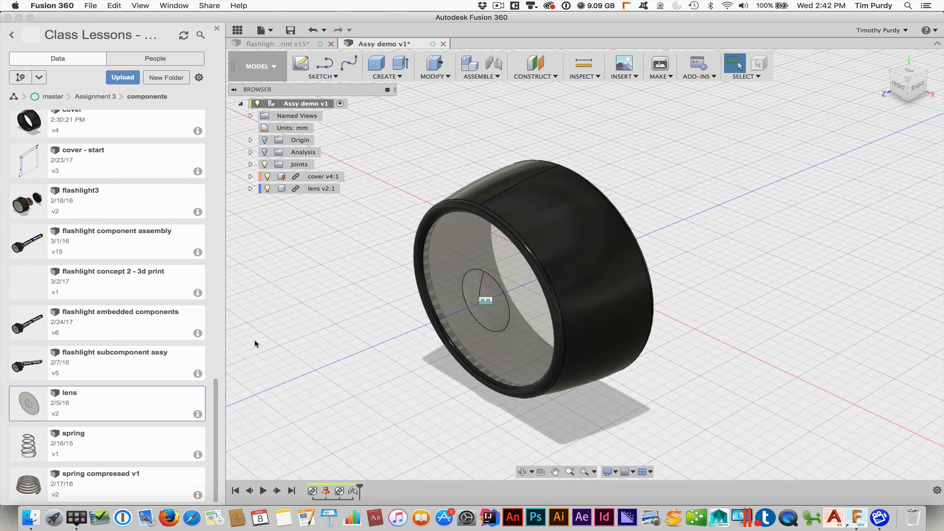
Insert the bezel - final component into the current design at its default position
{"action": "scroll", "coordinate": [110, 237], "scroll_direction": "up", "scroll_amount": 10}
{"action": "scroll", "coordinate": [110, 238], "scroll_direction": "up", "scroll_amount": 5}
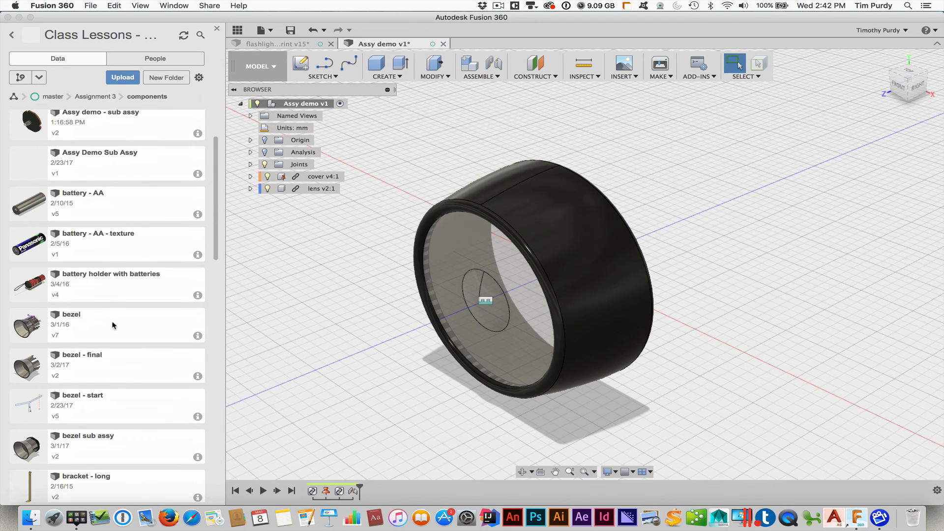
{"action": "right_click", "coordinate": [85, 361]}
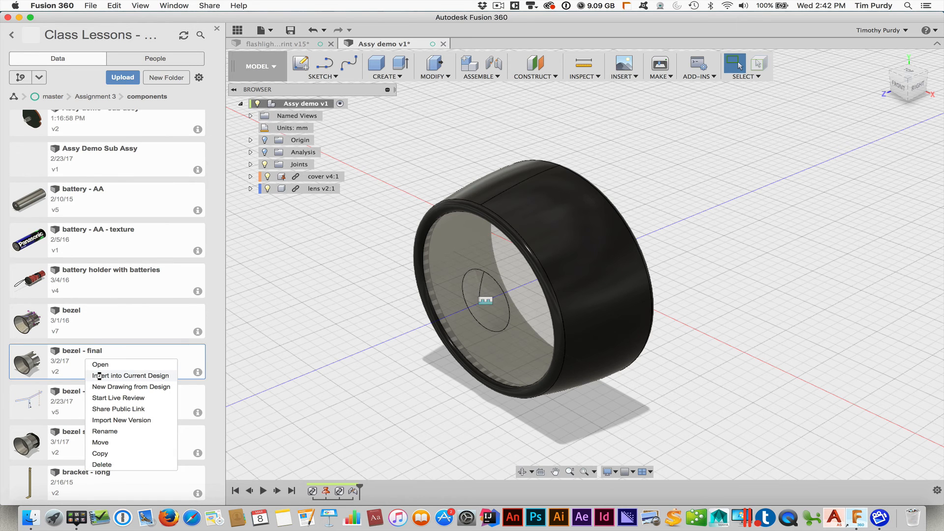
{"action": "left_click", "coordinate": [99, 376]}
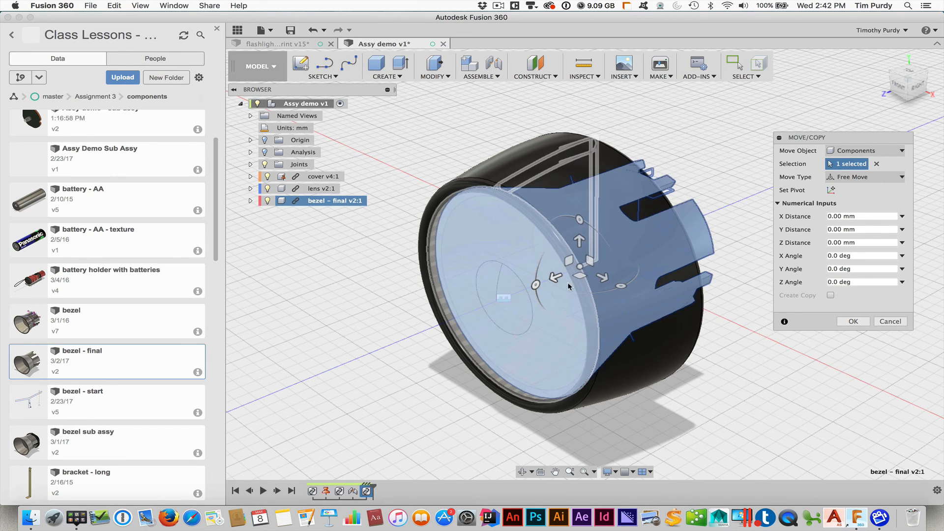
{"action": "left_click", "coordinate": [854, 321]}
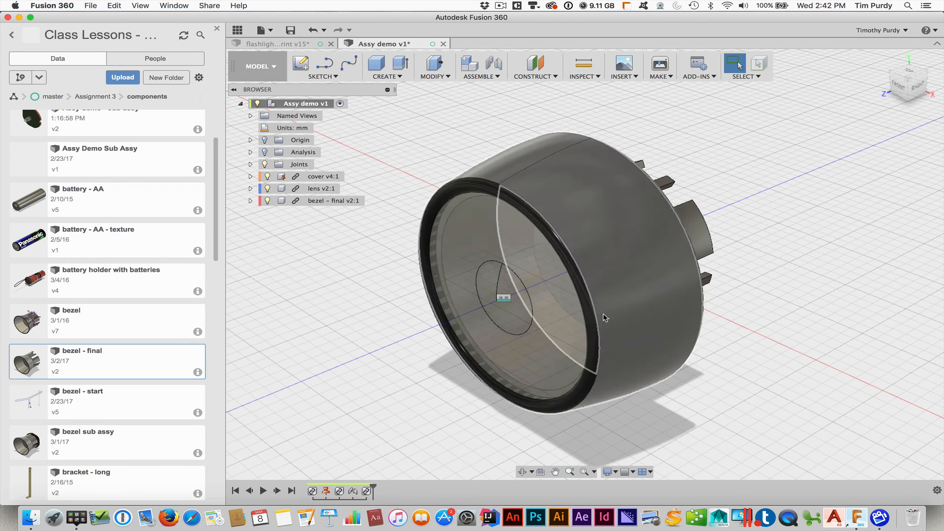
Show the section analysis to examine how the bezel sits against the lens and cover, and hide it again
{"action": "left_click", "coordinate": [264, 152]}
{"action": "scroll", "coordinate": [542, 210], "scroll_direction": "up", "scroll_amount": 3}
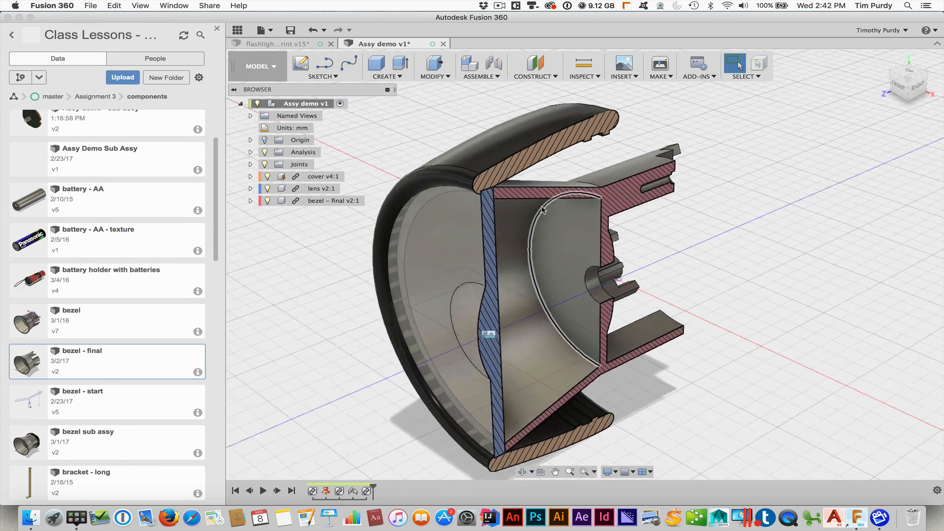
{"action": "scroll", "coordinate": [543, 210], "scroll_direction": "up", "scroll_amount": 2}
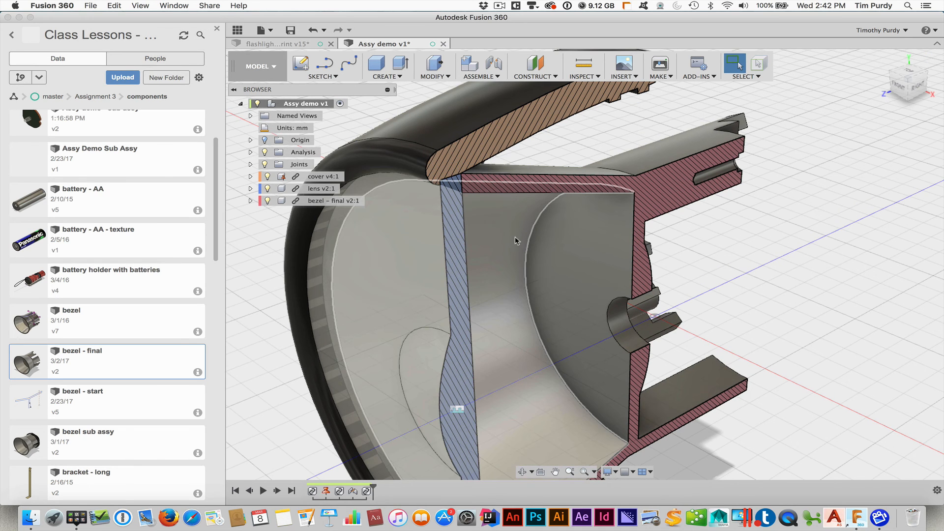
{"action": "left_click", "coordinate": [265, 151]}
{"action": "scroll", "coordinate": [511, 231], "scroll_direction": "down", "scroll_amount": 4}
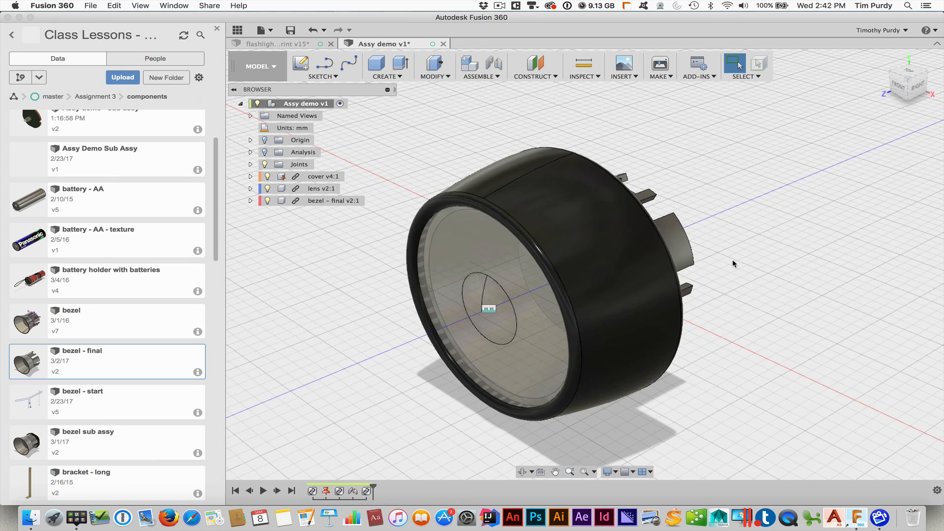
Find the contact assembly among the project components and insert it into the current design
{"action": "scroll", "coordinate": [134, 339], "scroll_direction": "down", "scroll_amount": 5}
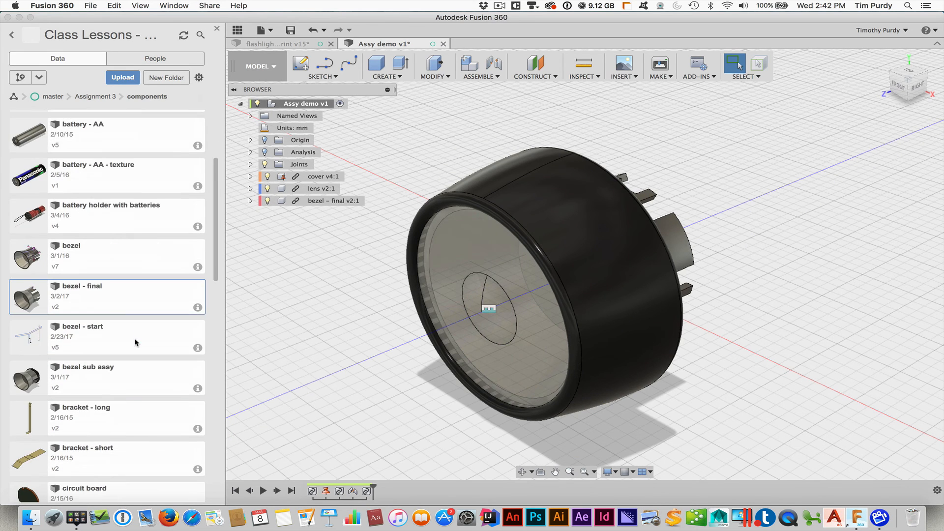
{"action": "scroll", "coordinate": [134, 338], "scroll_direction": "down", "scroll_amount": 5}
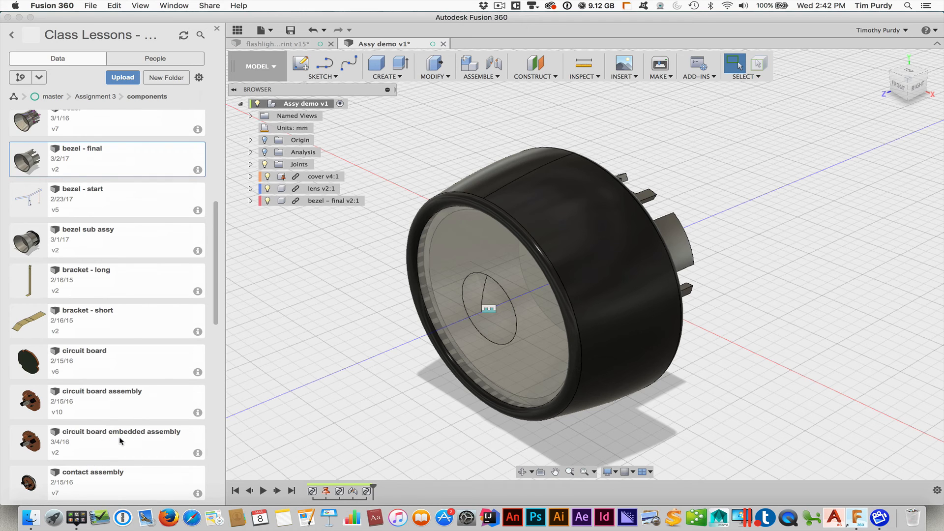
{"action": "scroll", "coordinate": [119, 437], "scroll_direction": "down", "scroll_amount": 2}
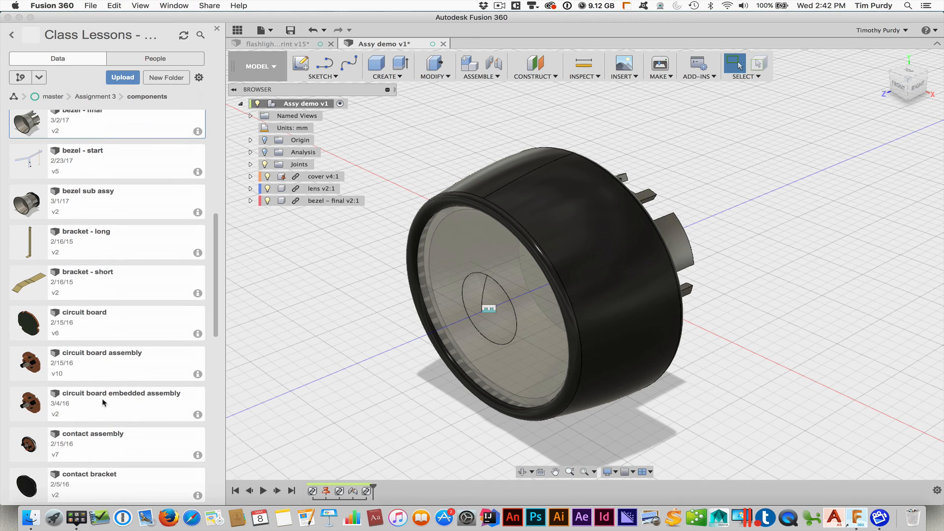
{"action": "left_click", "coordinate": [90, 444]}
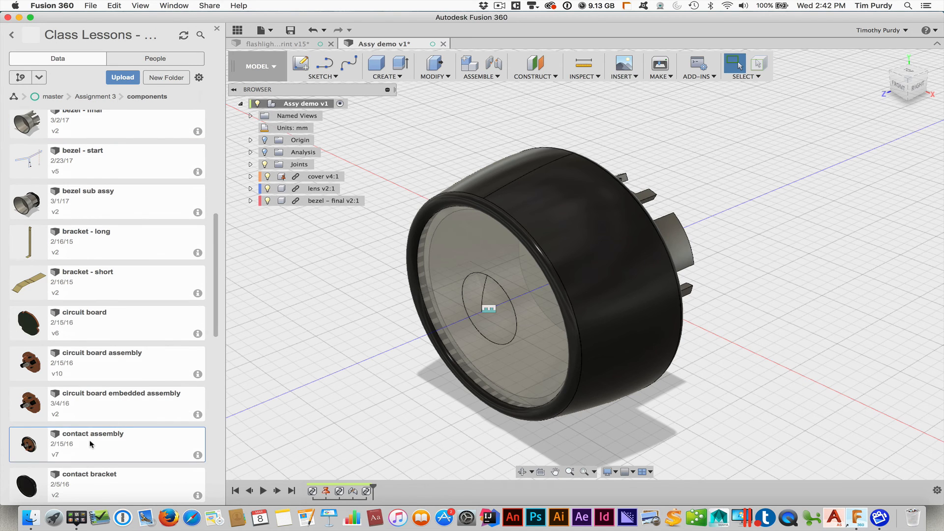
{"action": "right_click", "coordinate": [90, 444]}
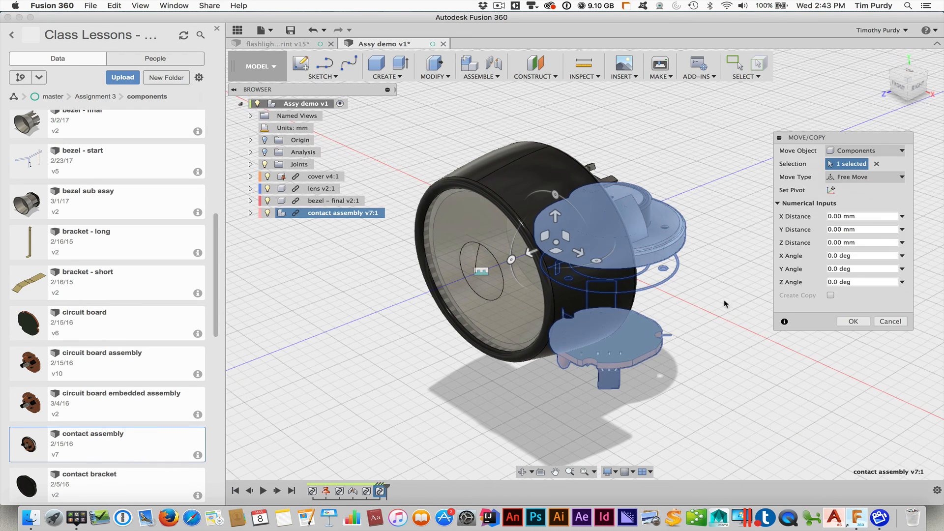
Rotate the inserted contact assembly -90 degrees about X and move it back along the flashlight axis, clear of the bezel
{"action": "middle_click_drag", "start_coordinate": [708, 323], "coordinate": [645, 296], "text": "shift"}
{"action": "mouse_move", "coordinate": [660, 312]}
{"action": "middle_mouse_down", "text": "shift"}
{"action": "mouse_move", "coordinate": [671, 305]}
{"action": "mouse_move", "coordinate": [665, 322]}
{"action": "middle_mouse_up", "text": "shift"}
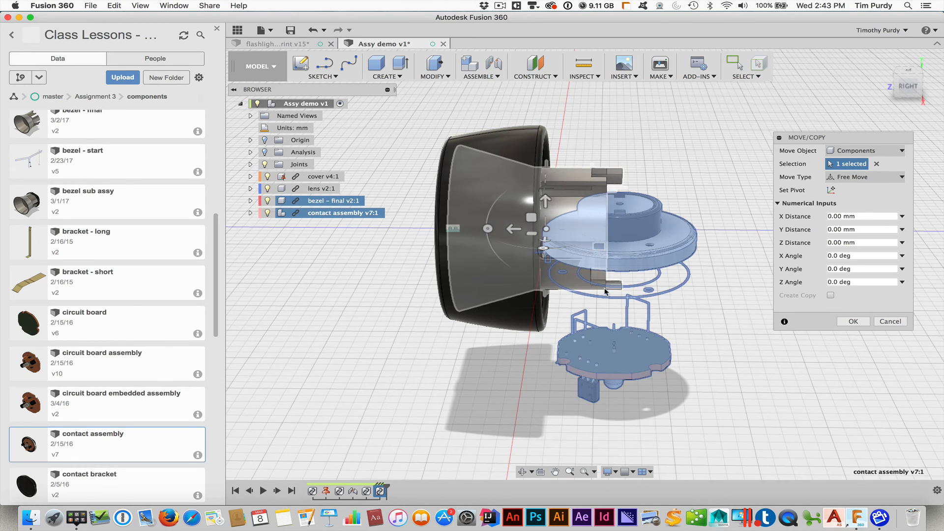
{"action": "left_click_drag", "start_coordinate": [488, 228], "coordinate": [546, 178]}
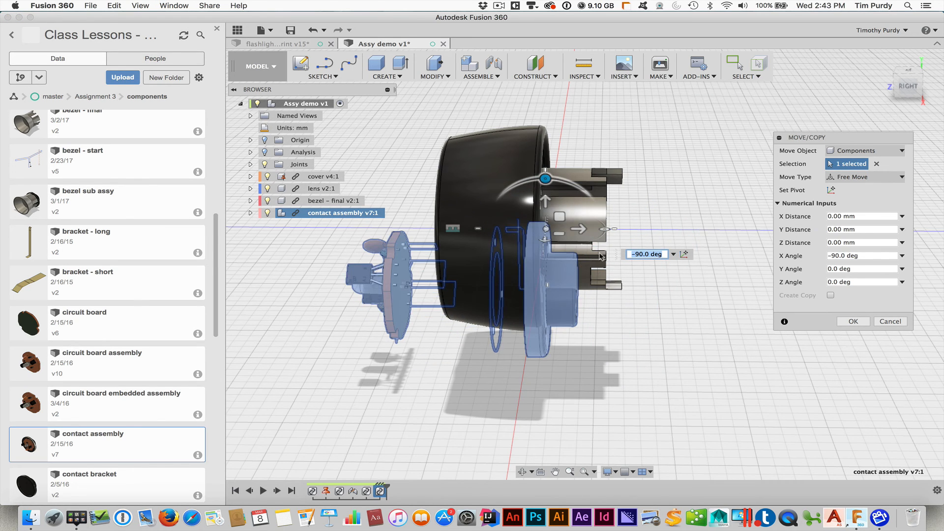
{"action": "left_click_drag", "start_coordinate": [584, 232], "coordinate": [731, 294]}
{"action": "scroll", "coordinate": [731, 294], "scroll_direction": "down", "scroll_amount": 3}
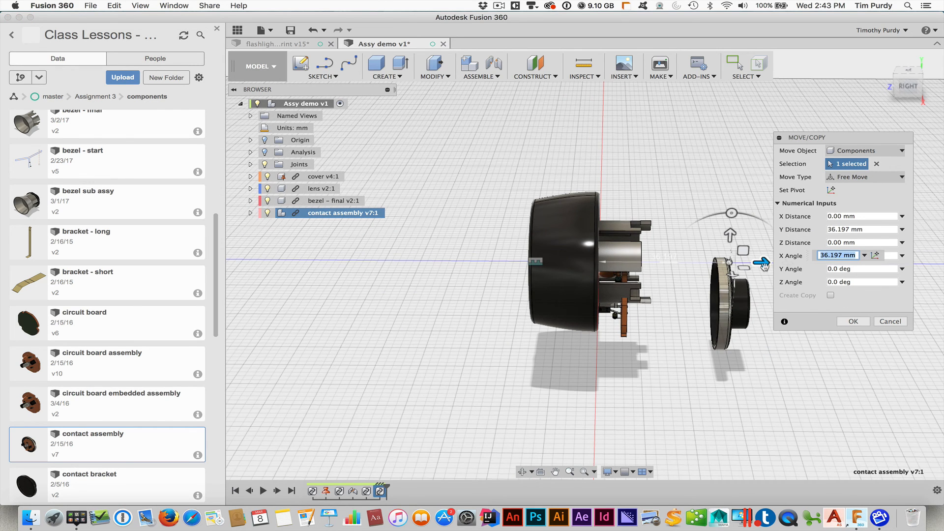
{"action": "left_click_drag", "start_coordinate": [762, 264], "coordinate": [770, 264]}
{"action": "left_click", "coordinate": [853, 321]}
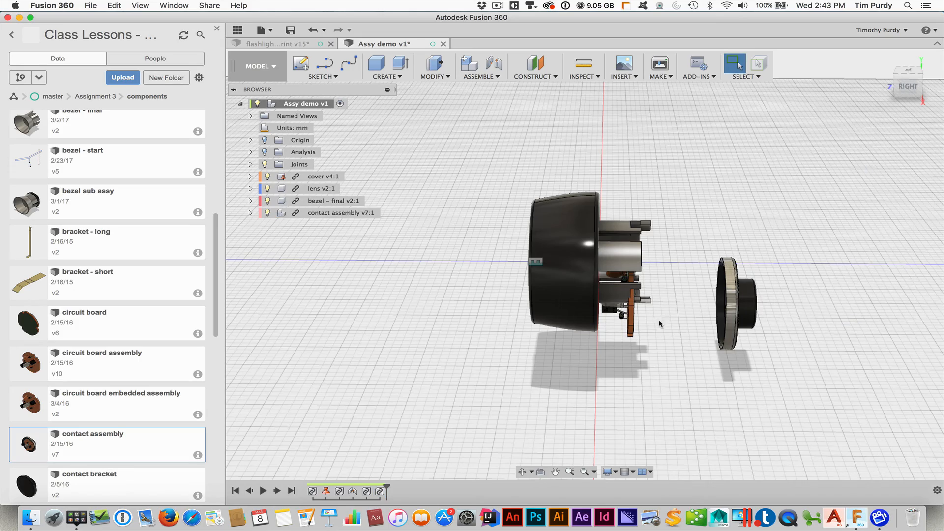
Create a Rigid joint between the contact bracket's inner circular edge and the curved edge between the bezel's rear prongs; expand the contact assembly
{"action": "middle_click_drag", "start_coordinate": [659, 320], "coordinate": [706, 311], "text": "shift"}
{"action": "scroll", "coordinate": [731, 295], "scroll_direction": "down", "scroll_amount": 3}
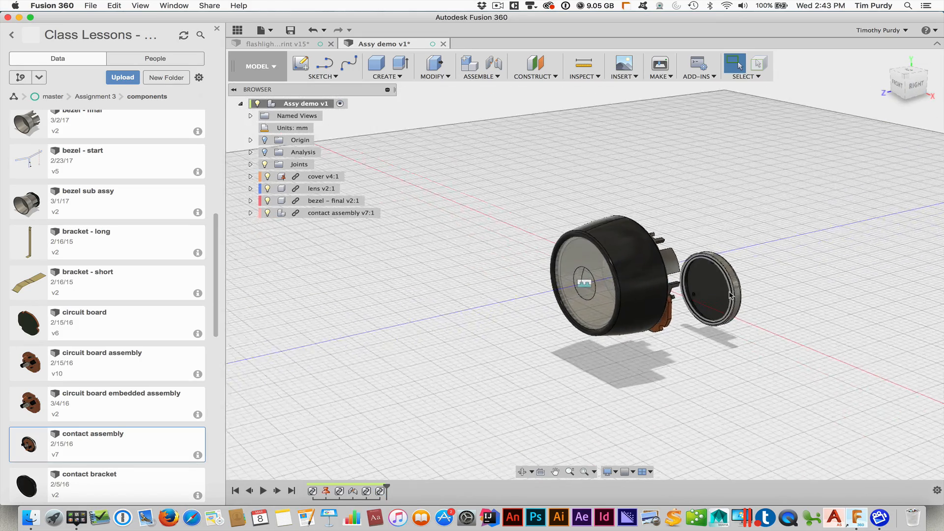
{"action": "scroll", "coordinate": [730, 295], "scroll_direction": "up", "scroll_amount": 5}
{"action": "scroll", "coordinate": [730, 295], "scroll_direction": "up", "scroll_amount": 3}
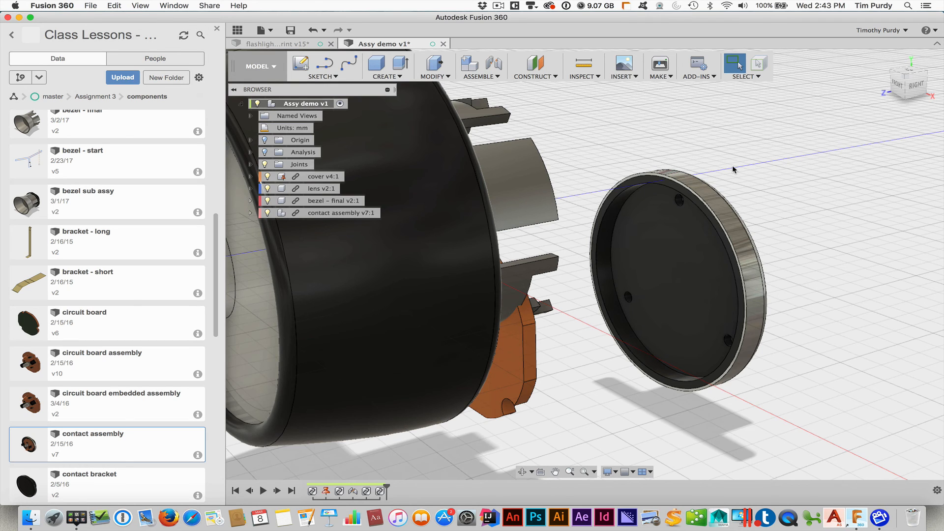
{"action": "key", "text": "j"}
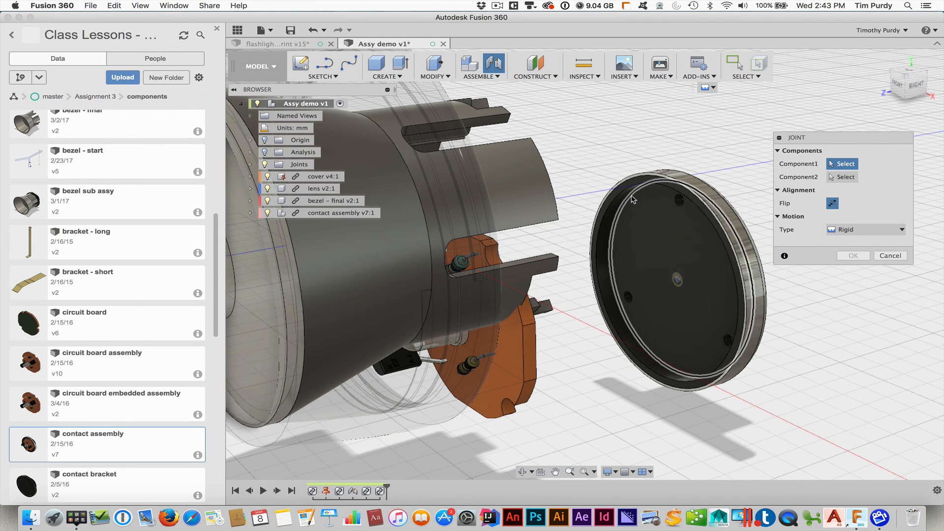
{"action": "left_click", "coordinate": [634, 201]}
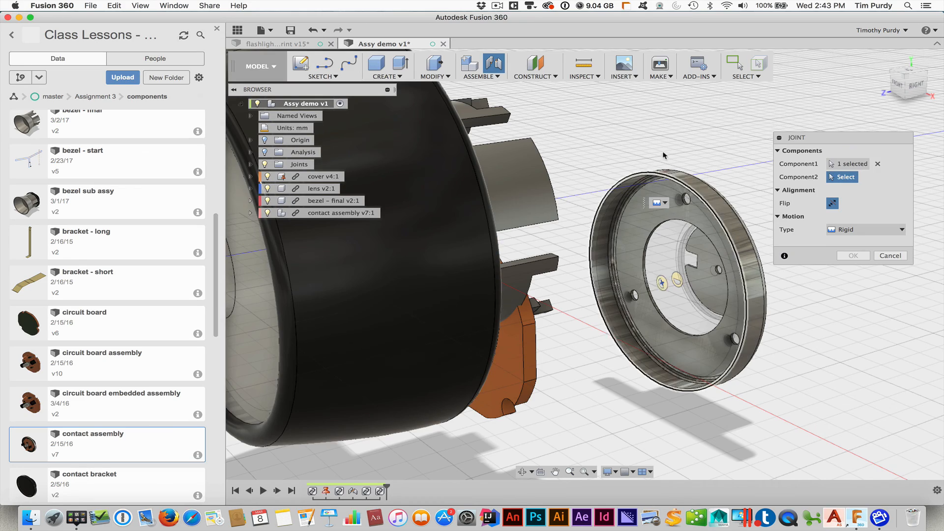
{"action": "middle_click_drag", "start_coordinate": [663, 156], "coordinate": [632, 264], "text": "shift"}
{"action": "middle_click_drag", "start_coordinate": [693, 216], "coordinate": [696, 193], "text": "shift"}
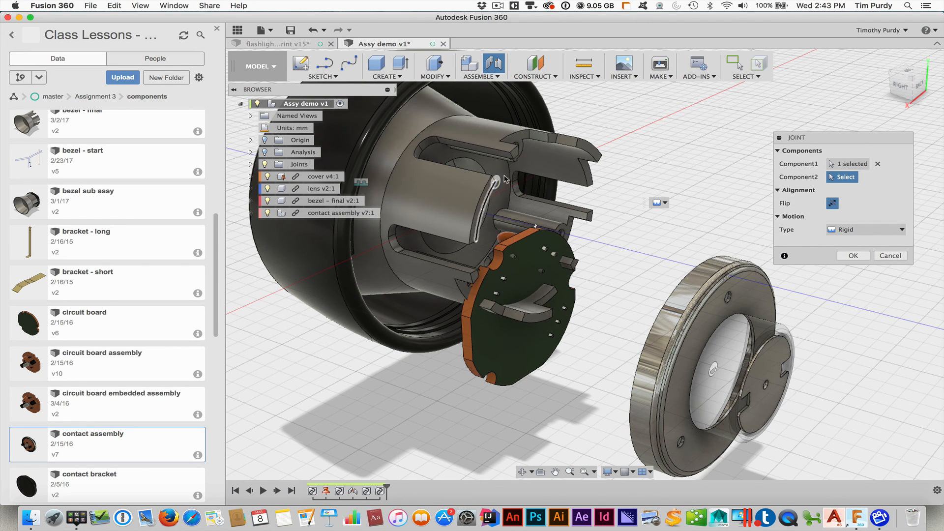
{"action": "left_click", "coordinate": [511, 139]}
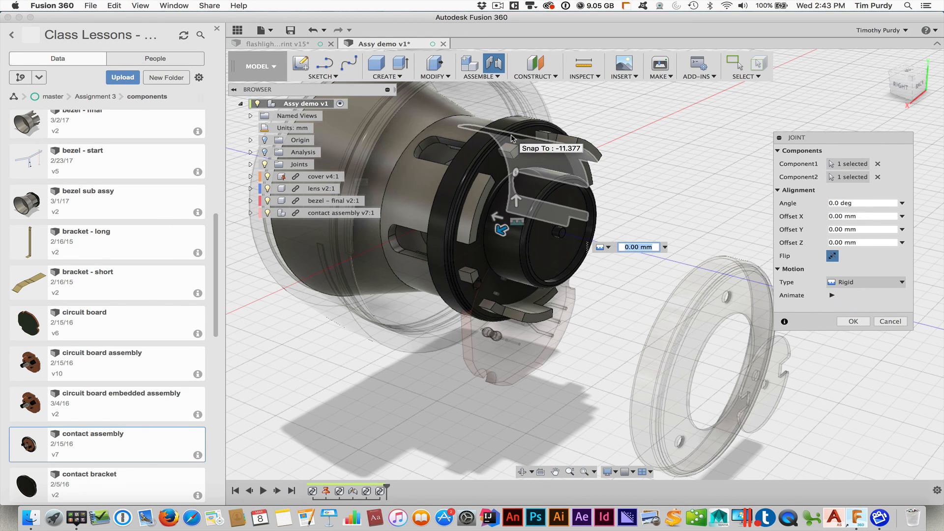
{"action": "left_click", "coordinate": [852, 321]}
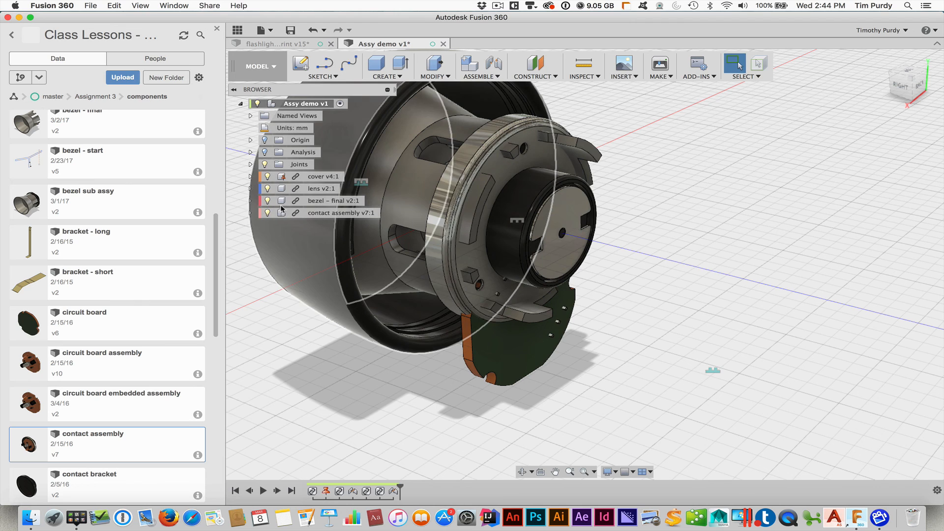
{"action": "left_click", "coordinate": [251, 213]}
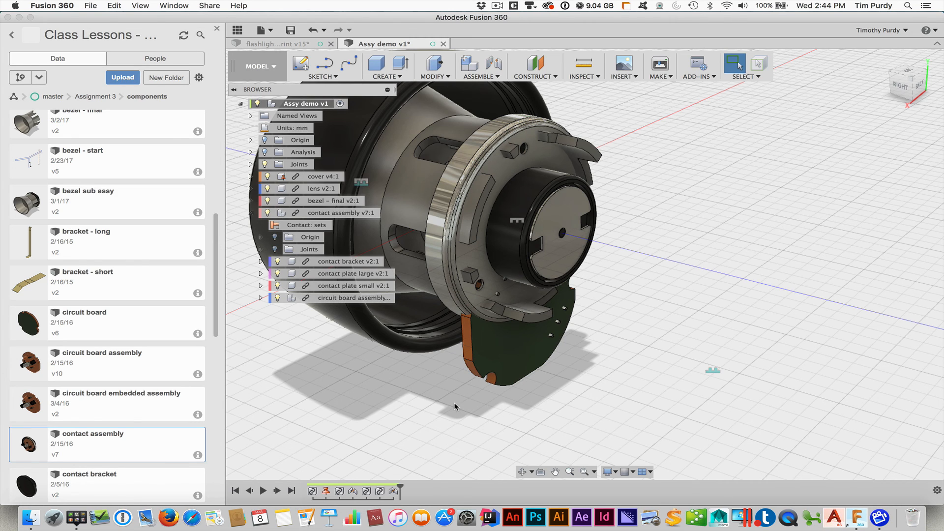
{"action": "key", "text": "j"}
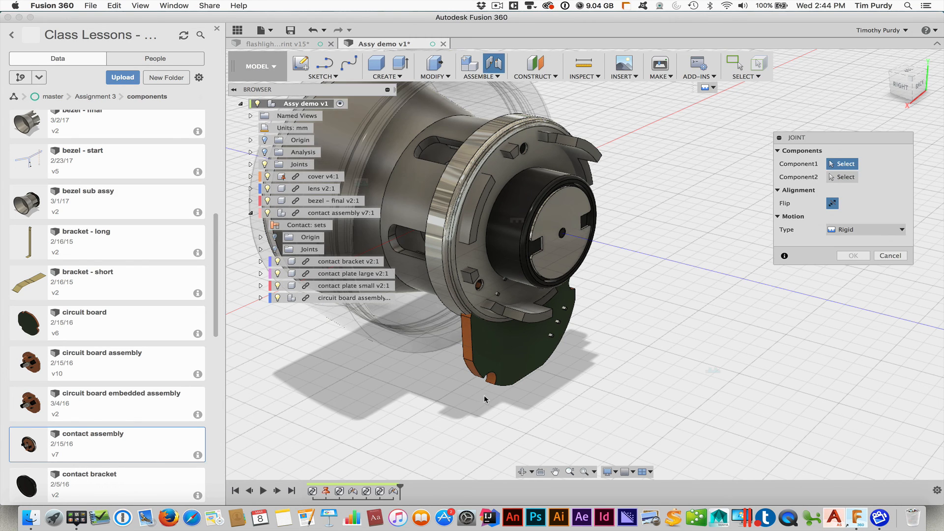
{"action": "left_click", "coordinate": [476, 369]}
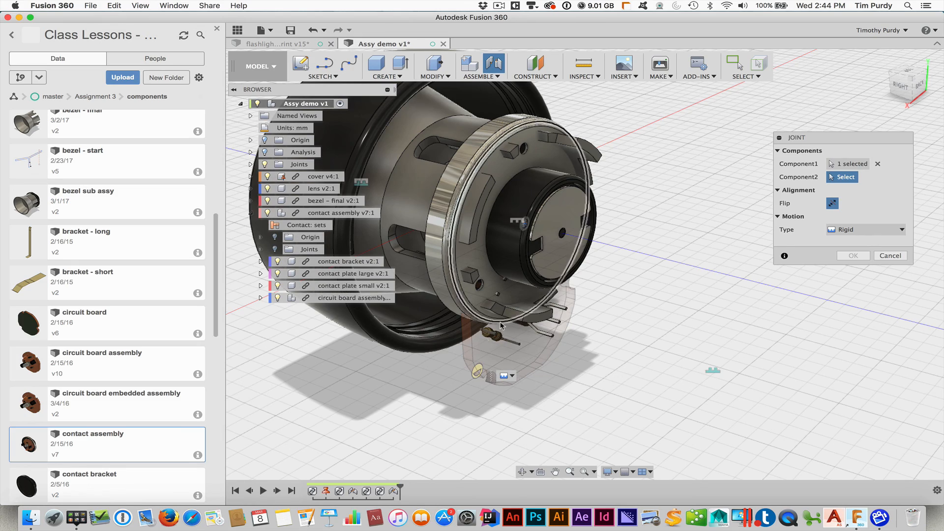
{"action": "middle_click_drag", "start_coordinate": [437, 393], "coordinate": [531, 310], "text": "shift"}
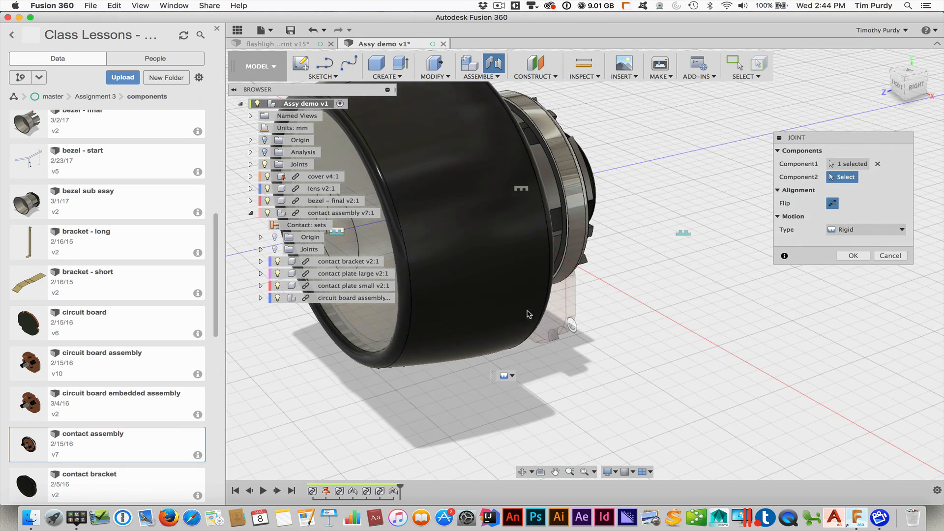
{"action": "scroll", "coordinate": [523, 190], "scroll_direction": "up", "scroll_amount": 5}
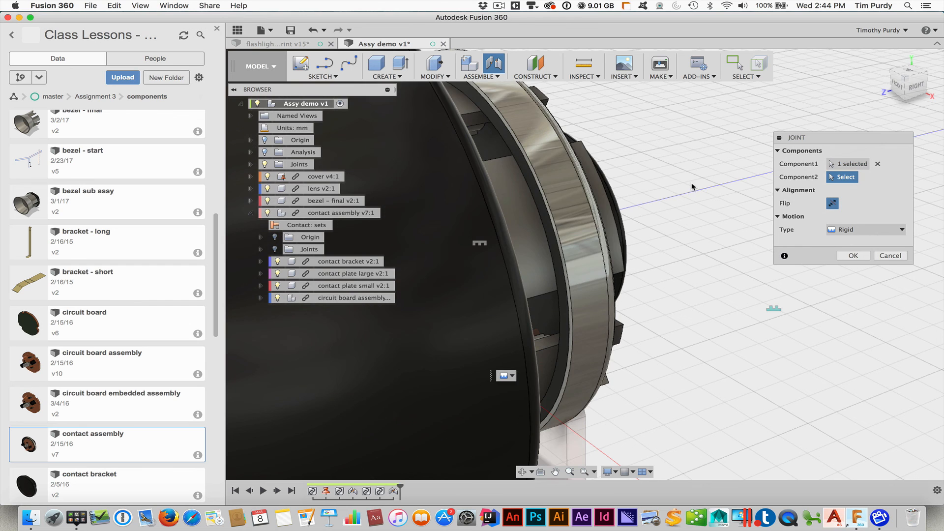
{"action": "middle_click_drag", "start_coordinate": [688, 188], "coordinate": [661, 187], "text": "shift"}
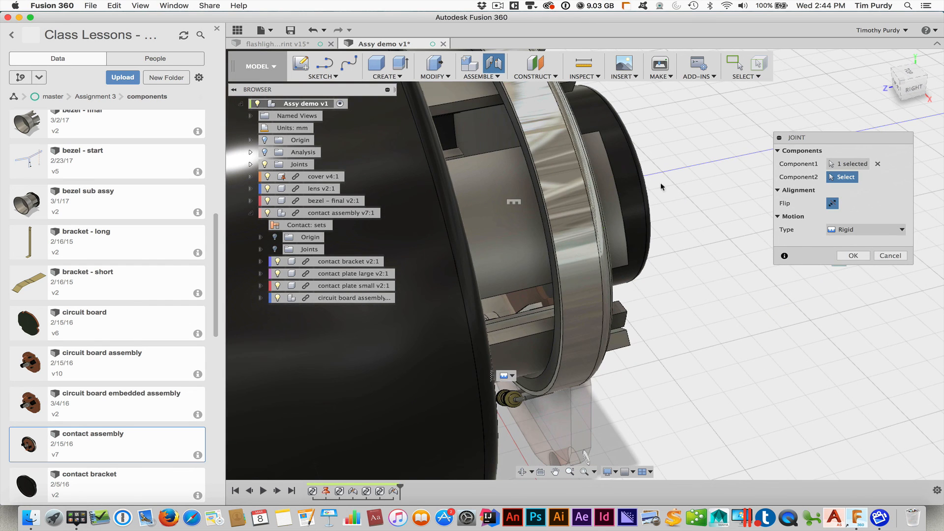
{"action": "left_click", "coordinate": [454, 132]}
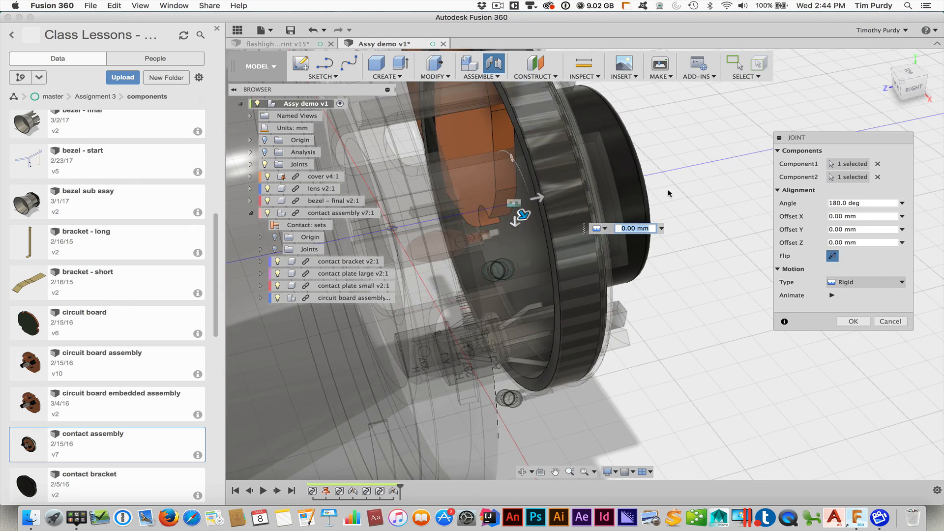
{"action": "mouse_move", "coordinate": [669, 191]}
{"action": "middle_mouse_down", "text": "shift"}
{"action": "mouse_move", "coordinate": [695, 174]}
{"action": "mouse_move", "coordinate": [681, 177]}
{"action": "middle_mouse_up", "text": "shift"}
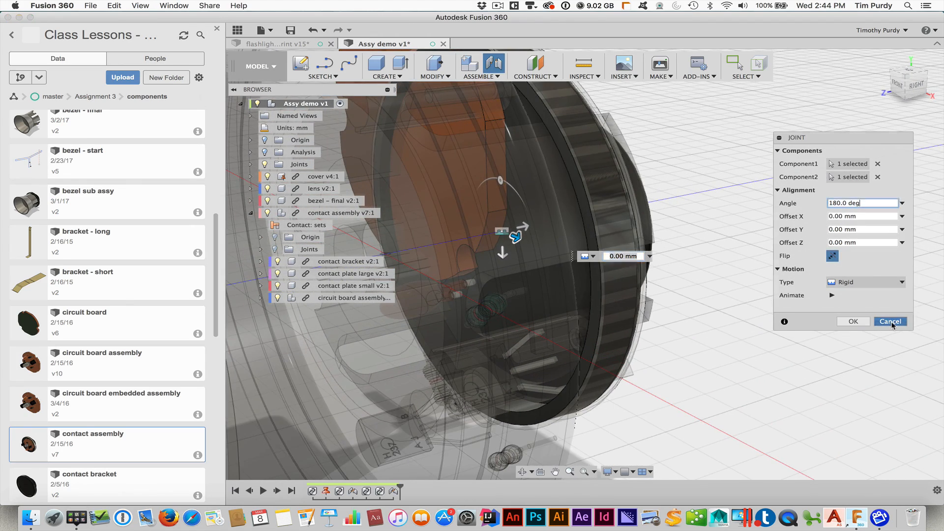
{"action": "left_click", "coordinate": [890, 321]}
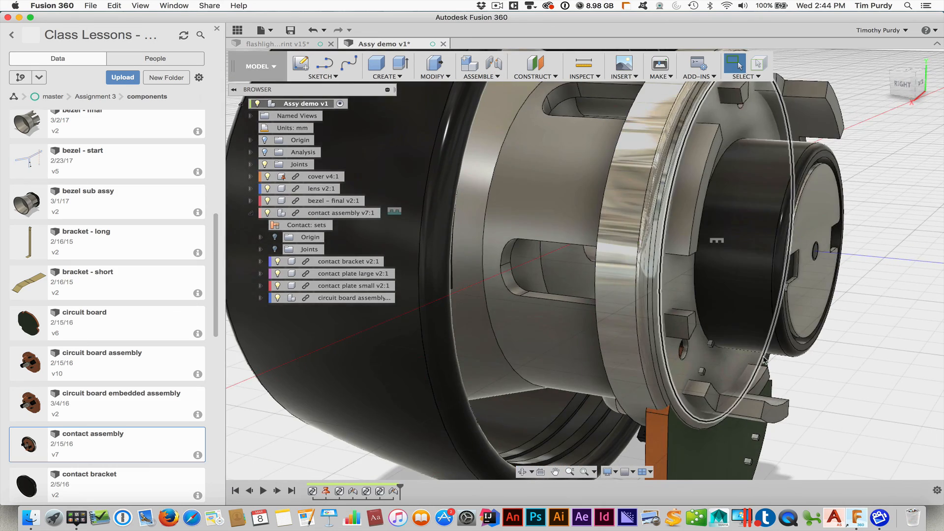
Create a Rigid joint seating the circuit board's rear circular edge against the contact bracket's recessed inner face
{"action": "key", "text": "j"}
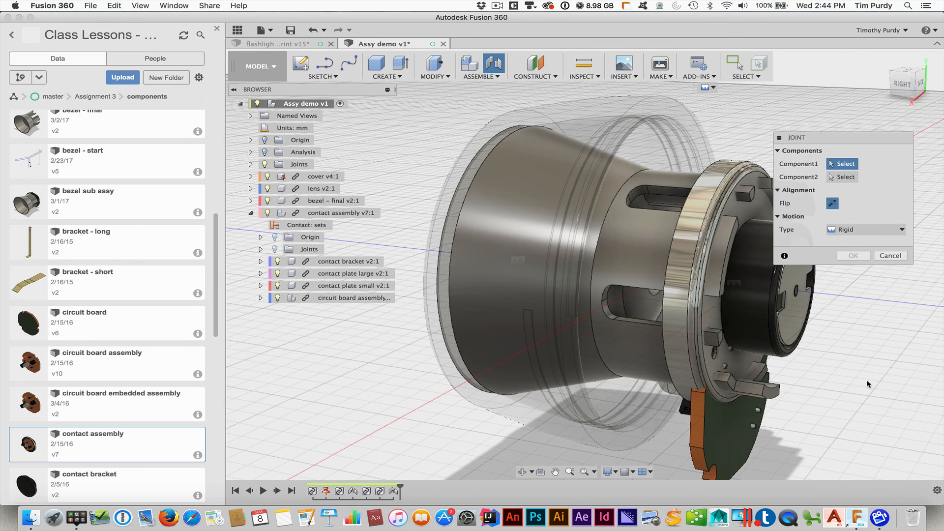
{"action": "middle_click_drag", "start_coordinate": [850, 380], "coordinate": [735, 411], "text": "shift"}
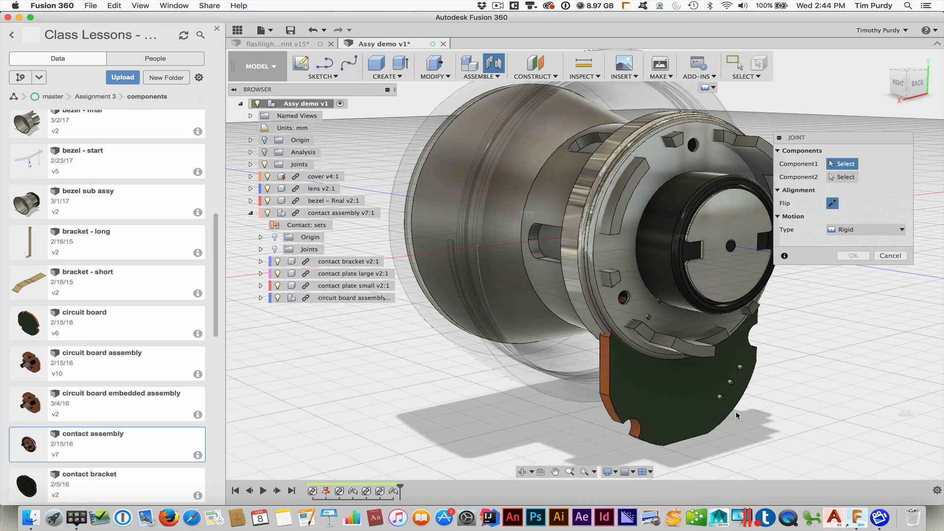
{"action": "left_click", "coordinate": [734, 413]}
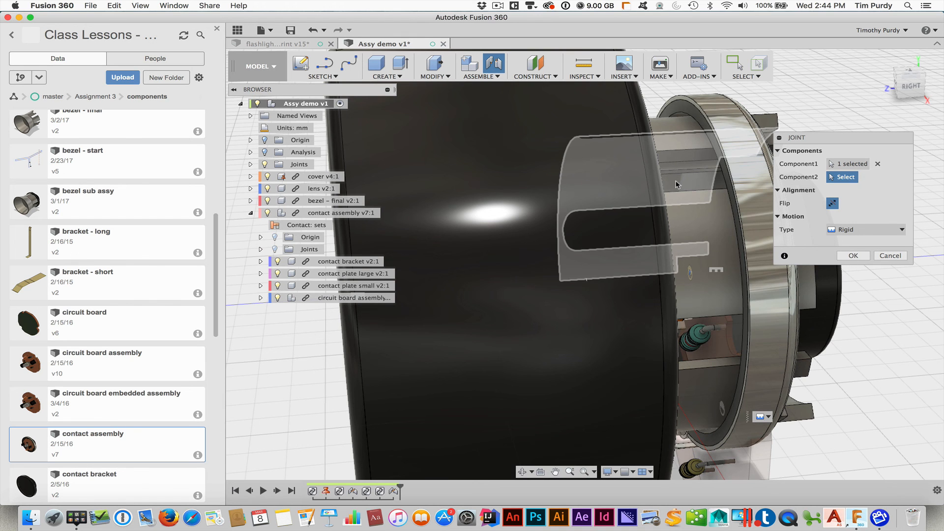
{"action": "scroll", "coordinate": [675, 183], "scroll_direction": "up", "scroll_amount": 3}
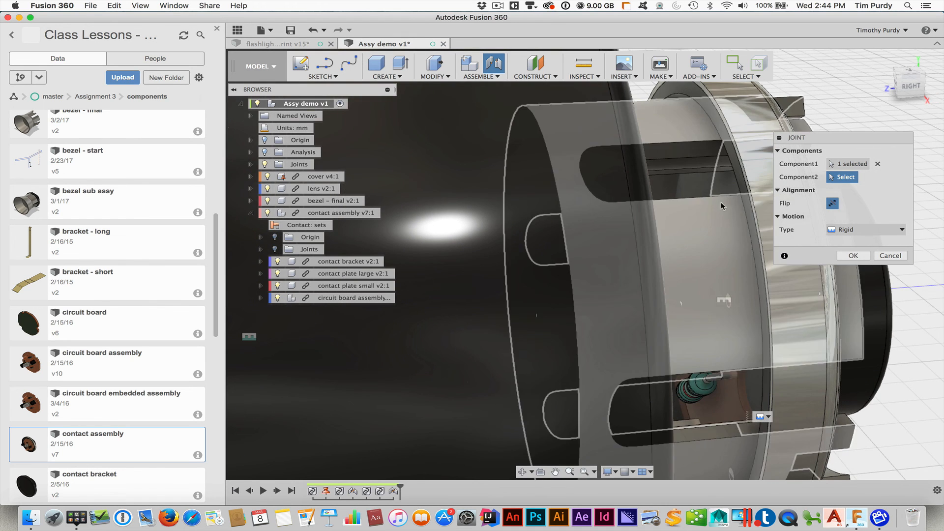
{"action": "middle_click_drag", "start_coordinate": [721, 203], "coordinate": [685, 181], "text": "shift"}
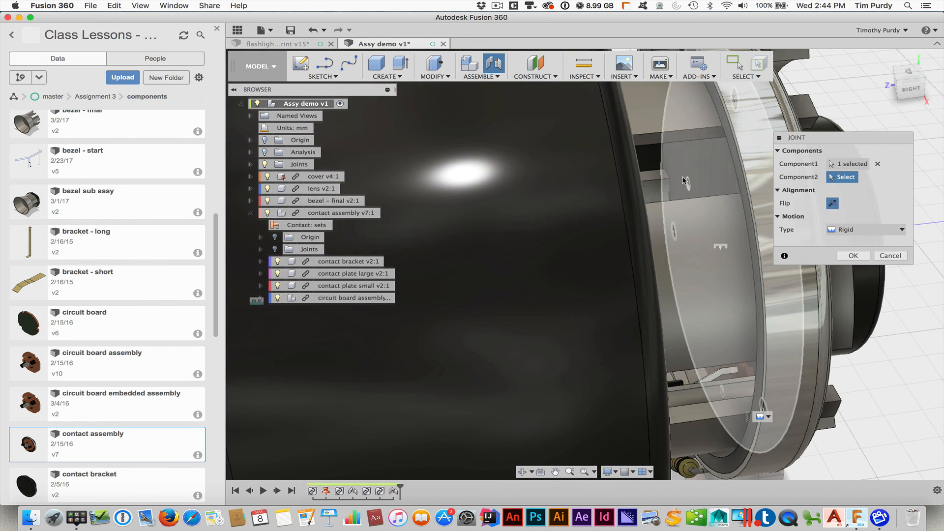
{"action": "left_click", "coordinate": [664, 161]}
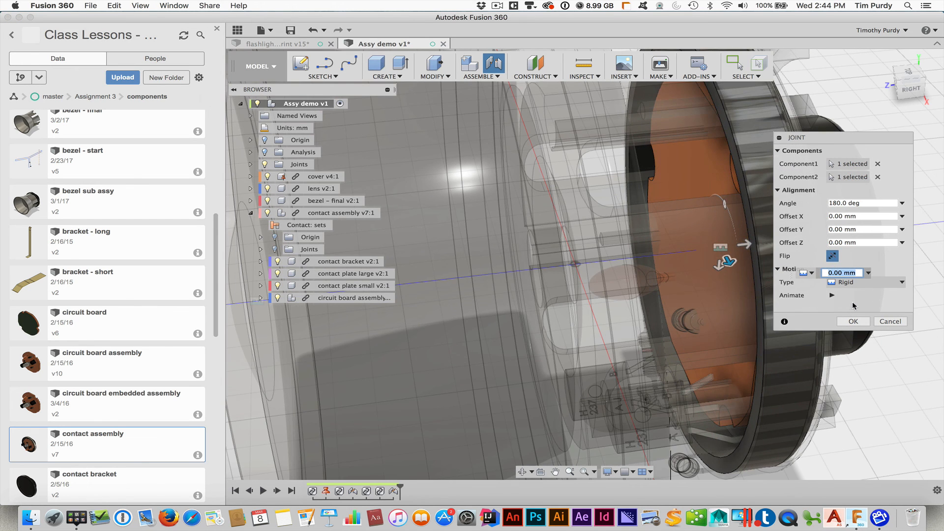
{"action": "left_click", "coordinate": [852, 321]}
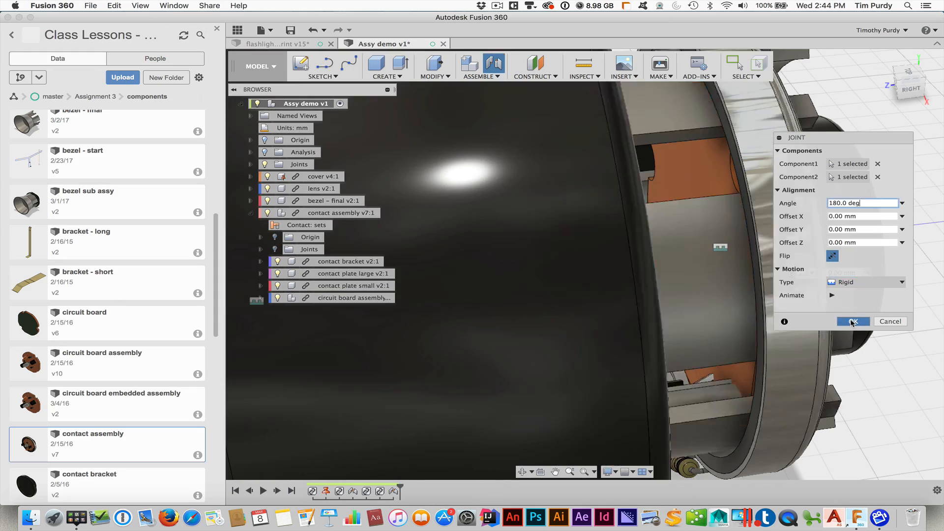
{"action": "scroll", "coordinate": [856, 363], "scroll_direction": "up", "scroll_amount": 5}
{"action": "scroll", "coordinate": [855, 363], "scroll_direction": "down", "scroll_amount": 10}
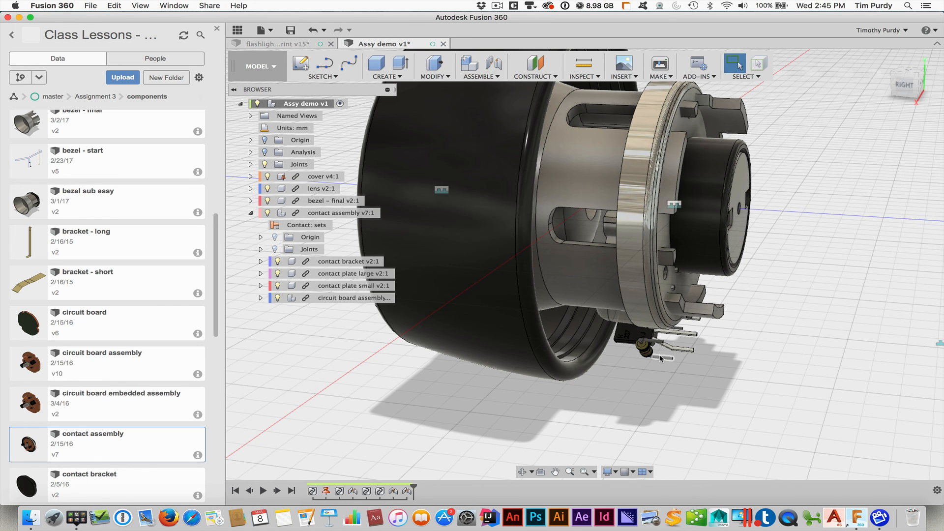
{"action": "middle_click_drag", "start_coordinate": [619, 402], "coordinate": [642, 382], "text": "shift"}
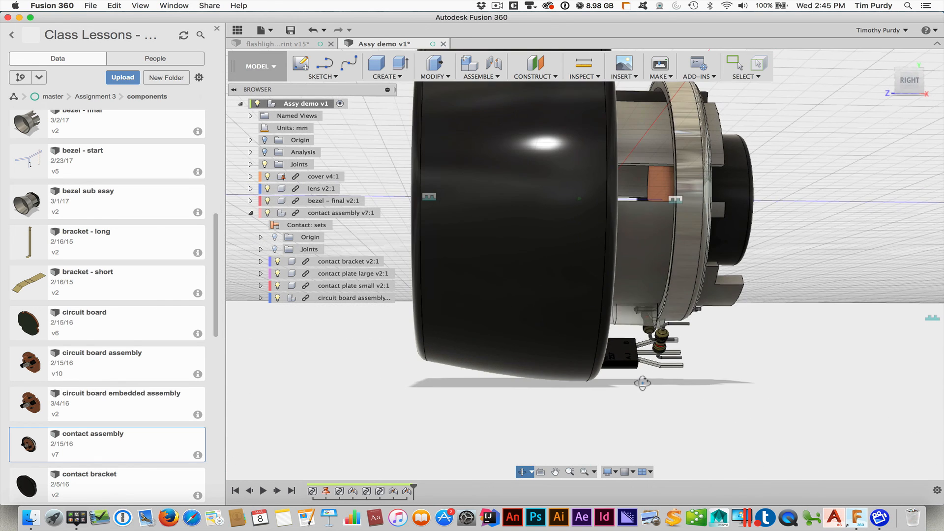
{"action": "middle_click_drag", "start_coordinate": [721, 381], "coordinate": [696, 397], "text": "shift"}
{"action": "key", "text": "Escape"}
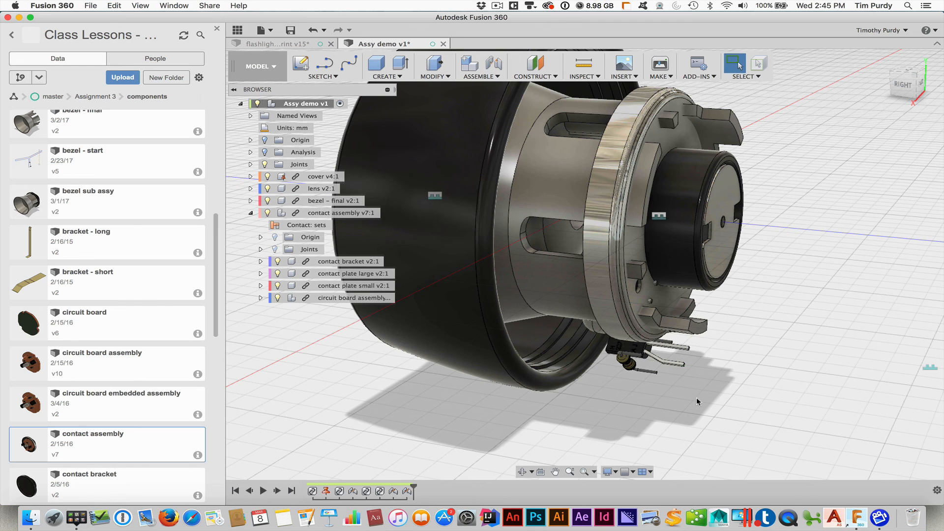
List the design's existing joints and pull the bezel with its attached contact assembly back out of the cover
{"action": "scroll", "coordinate": [745, 348], "scroll_direction": "down", "scroll_amount": 3}
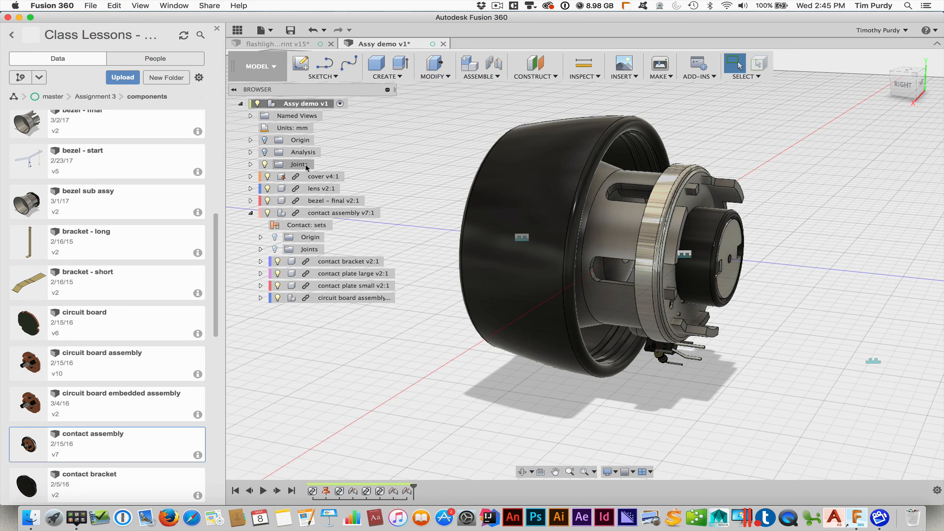
{"action": "left_click", "coordinate": [252, 165]}
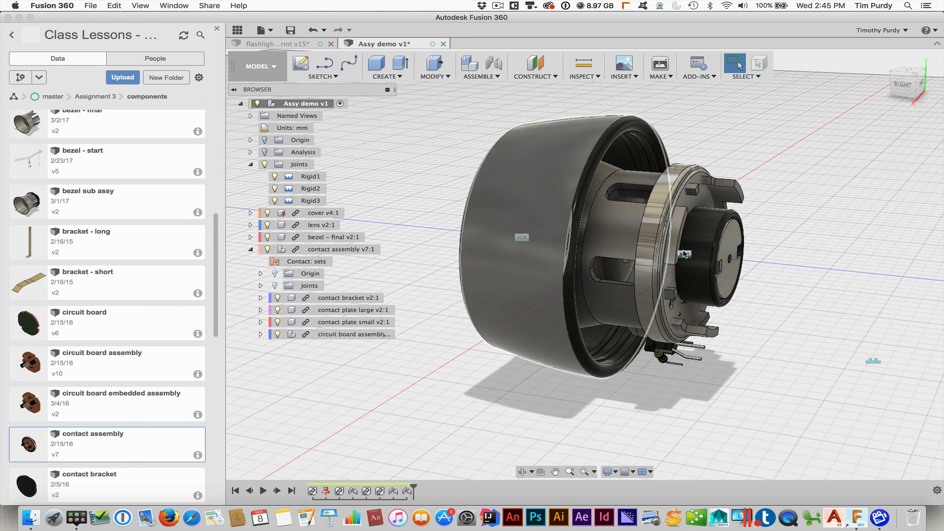
{"action": "left_click_drag", "start_coordinate": [662, 206], "coordinate": [905, 231]}
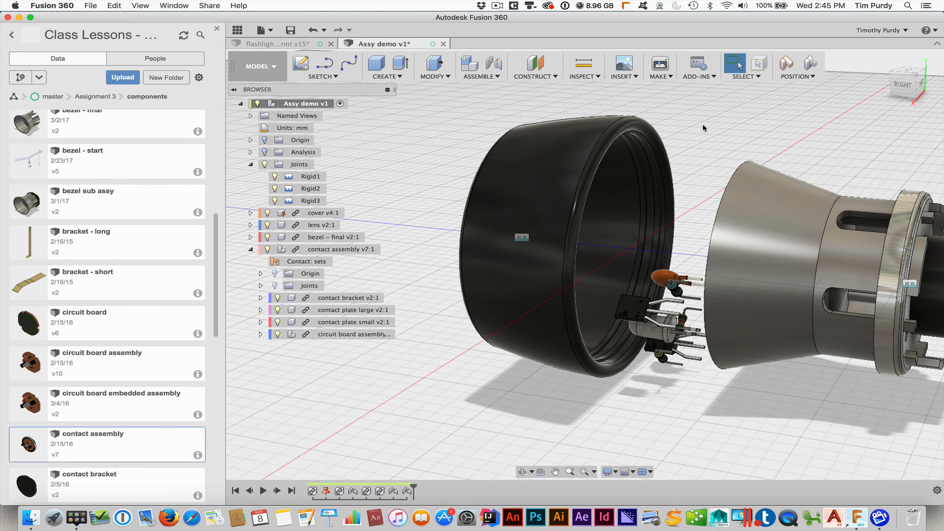
{"action": "middle_click_drag", "start_coordinate": [703, 126], "coordinate": [709, 126], "text": "shift"}
Capture the moved position and create a Rigid joint seating the bezel's wide front circular edge against the lens's circular edge inside the cover
{"action": "key", "text": "j"}
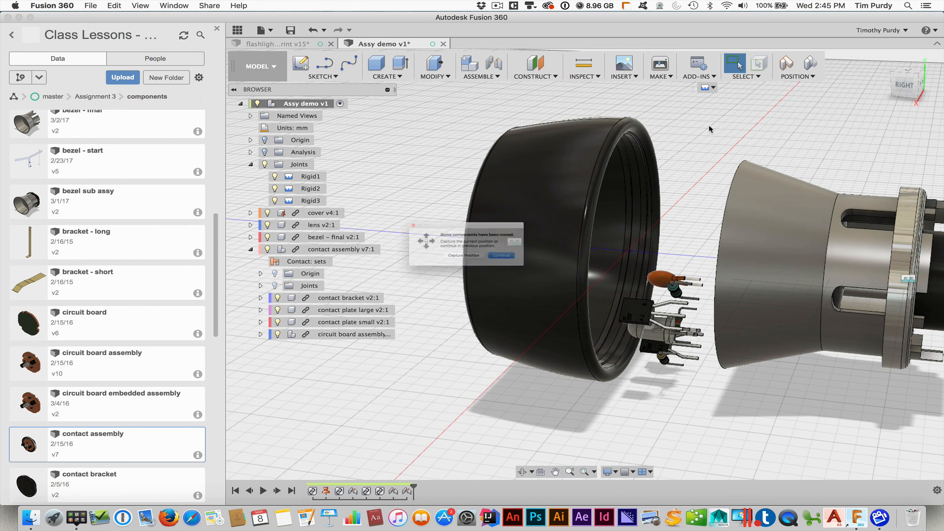
{"action": "left_click", "coordinate": [431, 265]}
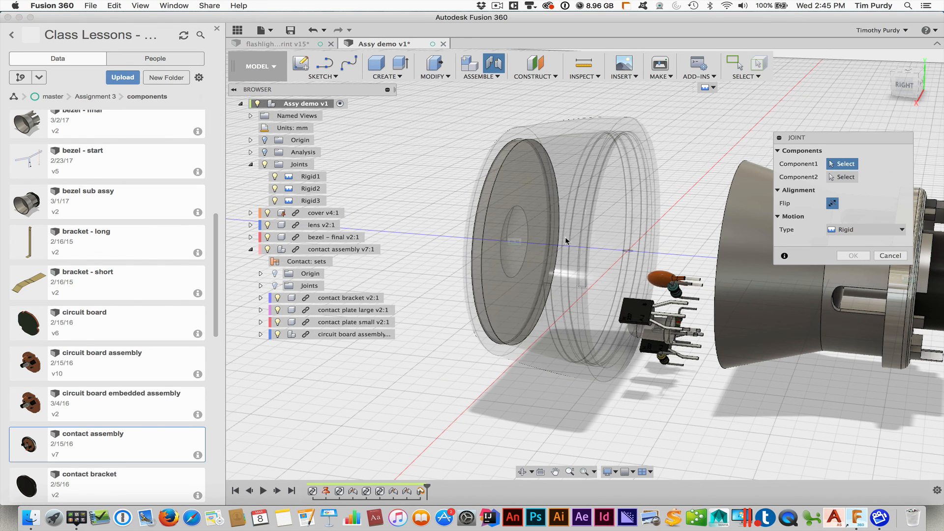
{"action": "left_click", "coordinate": [727, 198]}
{"action": "middle_click_drag", "start_coordinate": [693, 148], "coordinate": [652, 157], "text": "shift"}
{"action": "left_click", "coordinate": [644, 170]}
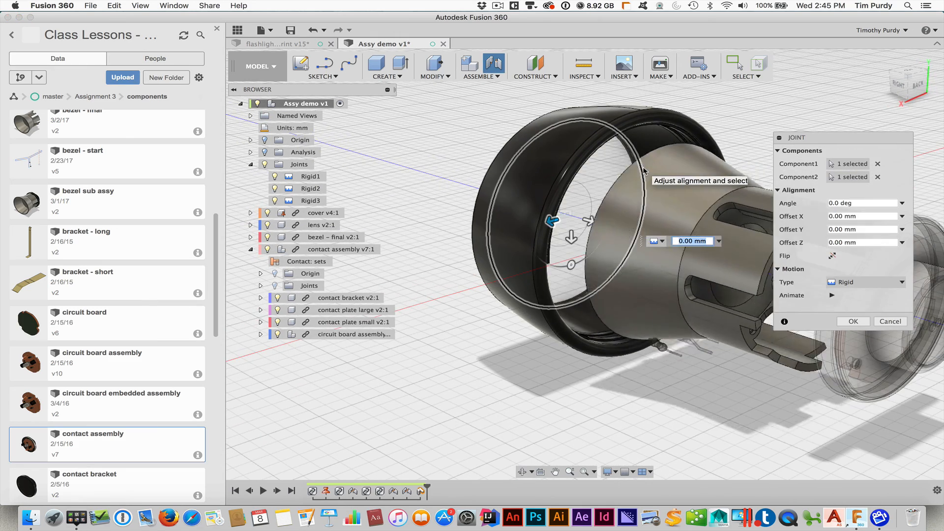
{"action": "left_click", "coordinate": [845, 321]}
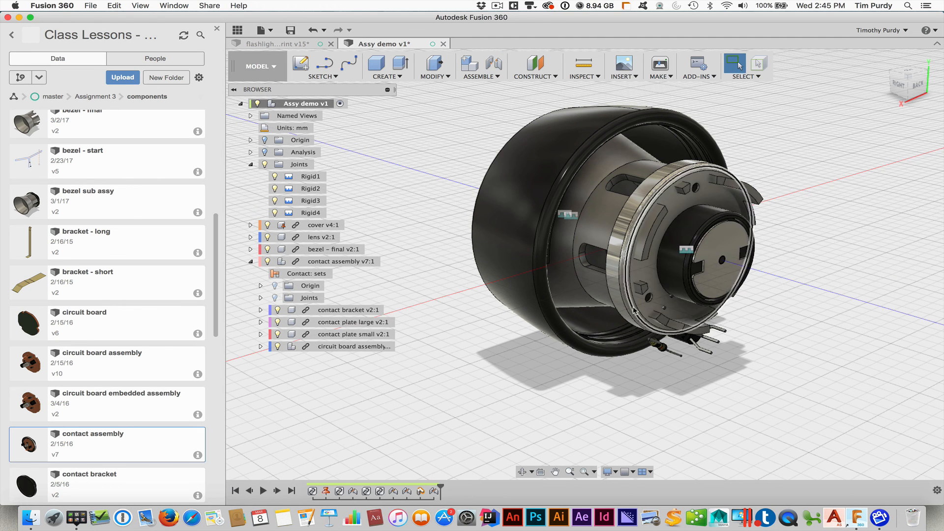
Change the joint between the bezel and the lens to Revolute, rotating about the Z axis
{"action": "right_click", "coordinate": [308, 213]}
{"action": "left_click", "coordinate": [337, 228]}
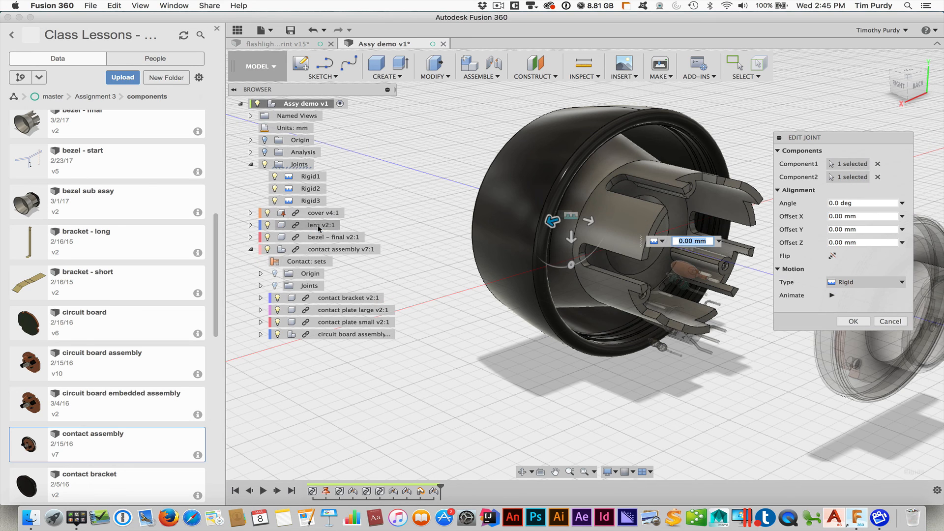
{"action": "left_click", "coordinate": [858, 281]}
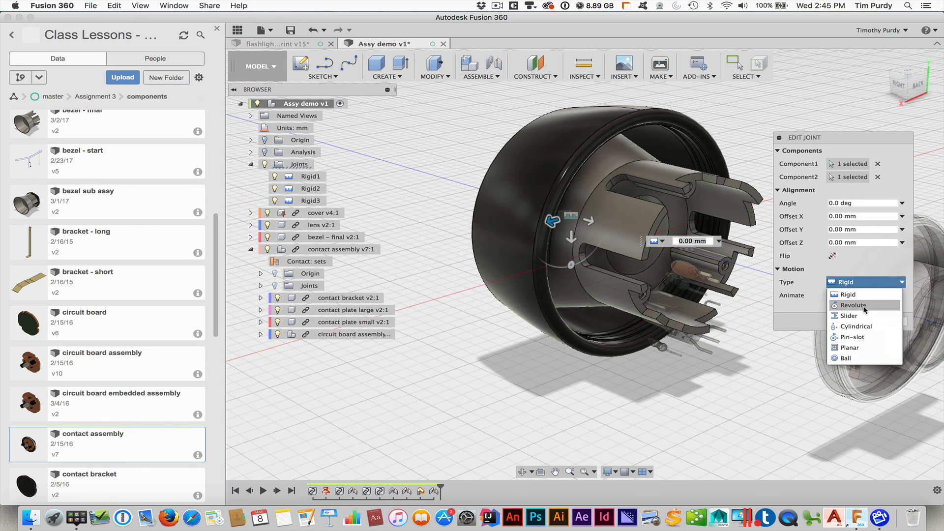
{"action": "left_click", "coordinate": [857, 306]}
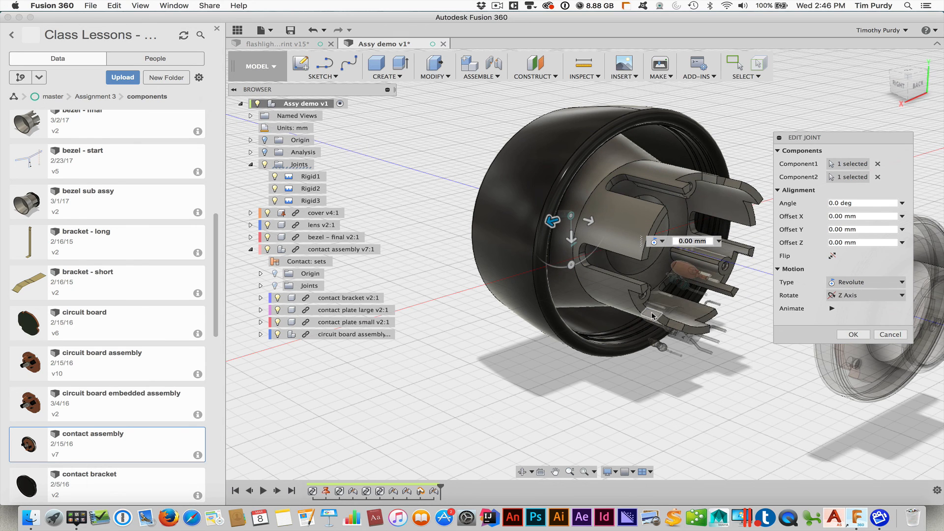
{"action": "left_click", "coordinate": [849, 335]}
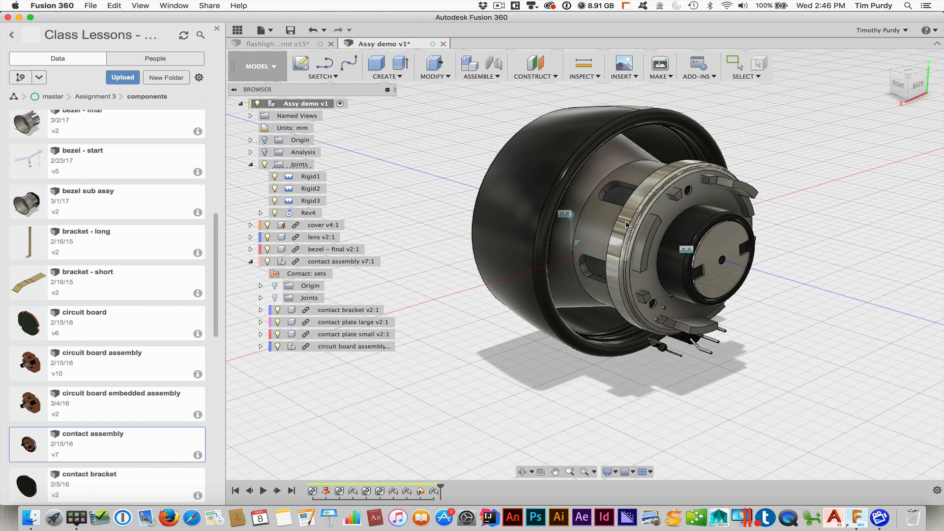
{"action": "key", "text": "Escape"}
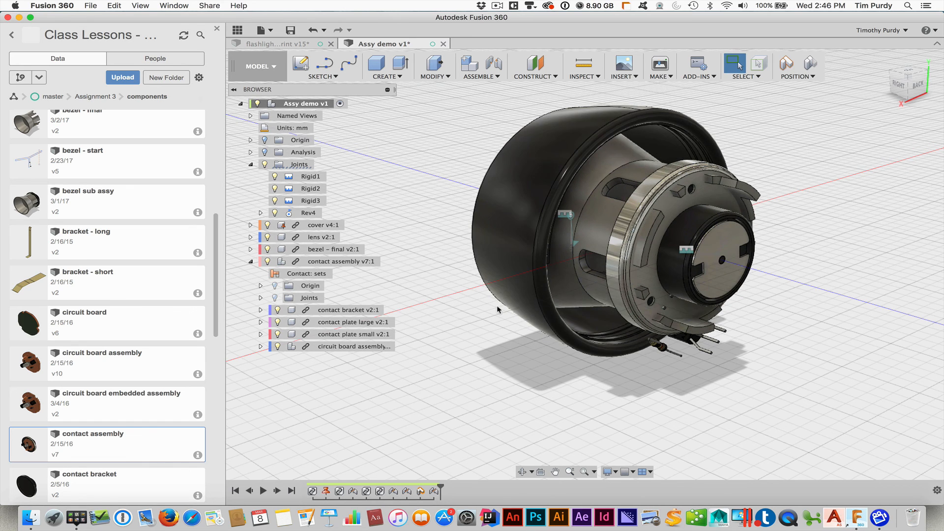
{"action": "middle_click_drag", "start_coordinate": [498, 310], "coordinate": [585, 322], "text": "shift"}
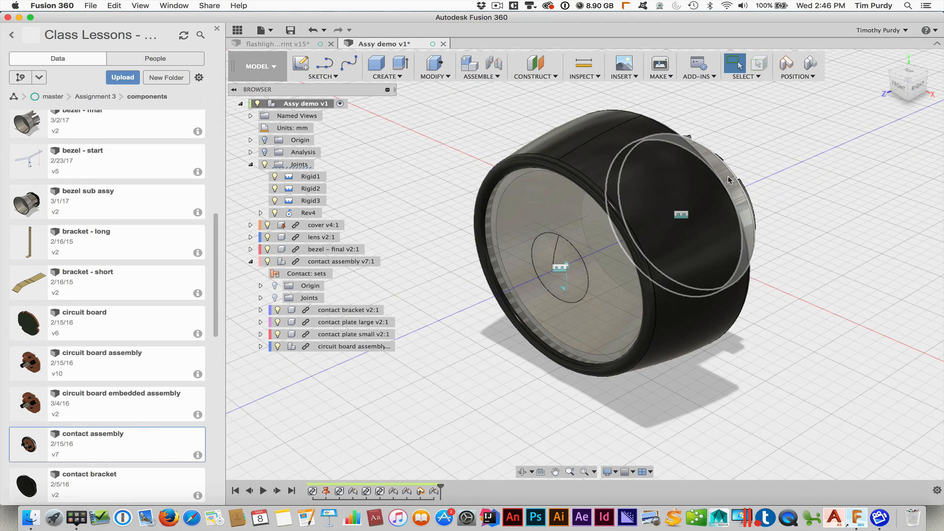